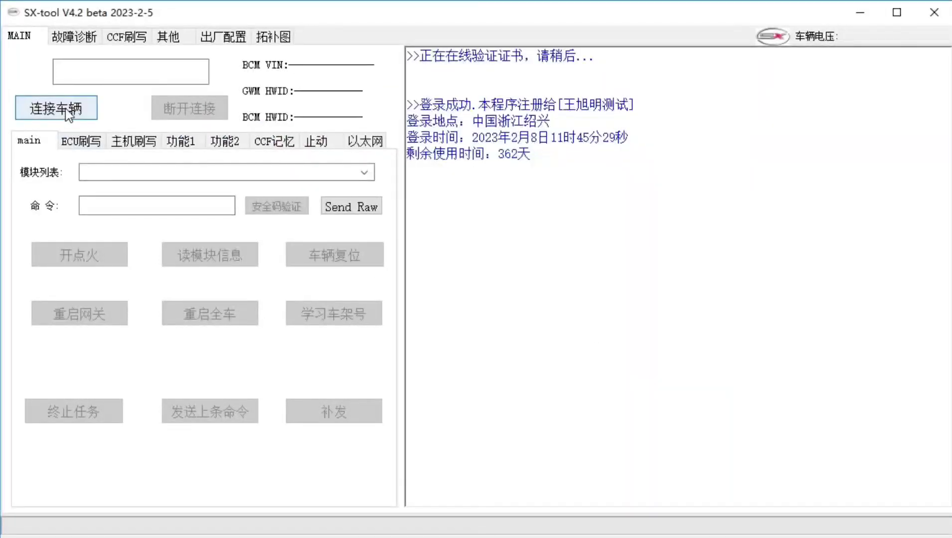
- Connect to the vehicle at 169.254.85.160 and switch its ignition on
{"action": "left_click", "coordinate": [66, 110]}
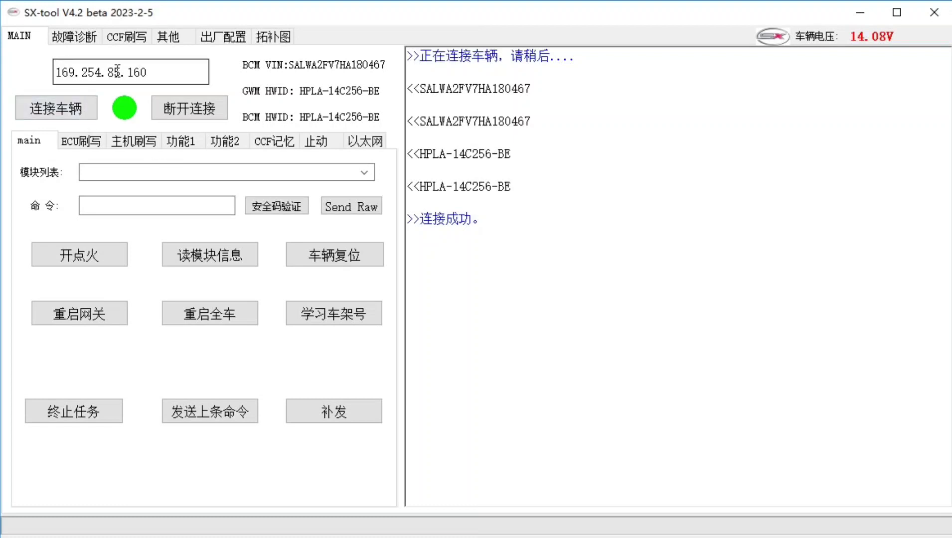
{"action": "double_click", "coordinate": [149, 70]}
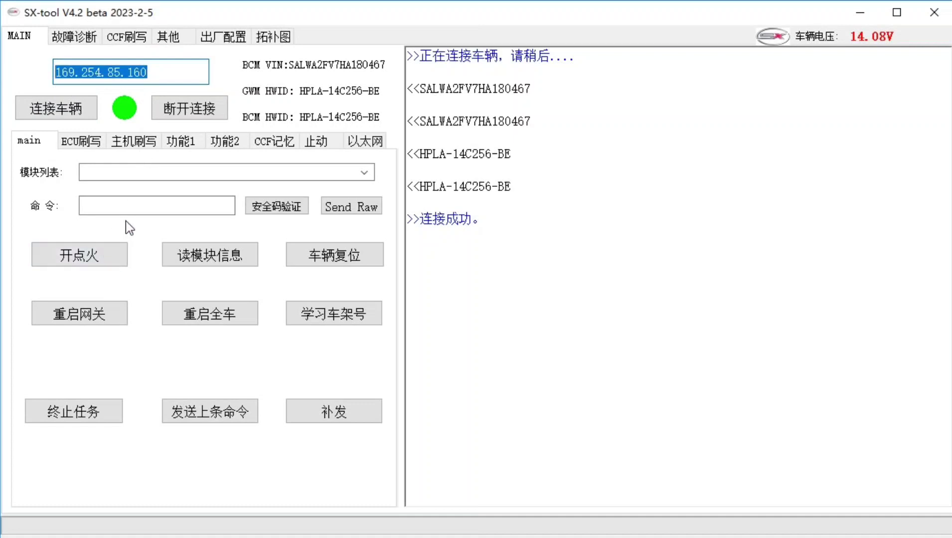
{"action": "left_click", "coordinate": [97, 251]}
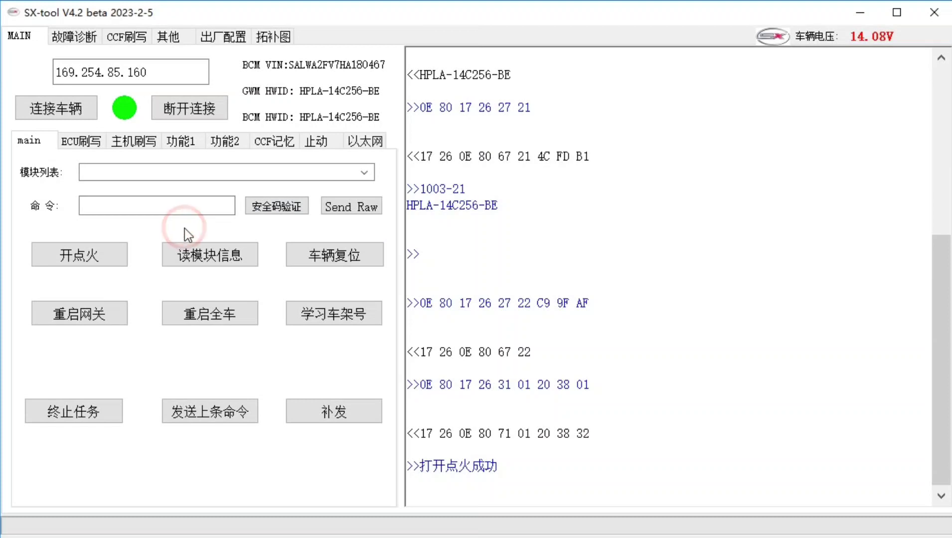
- Read the vehicle's CCF configuration into the table and check the MAIN log for the 1.bak backup
{"action": "left_click", "coordinate": [140, 40]}
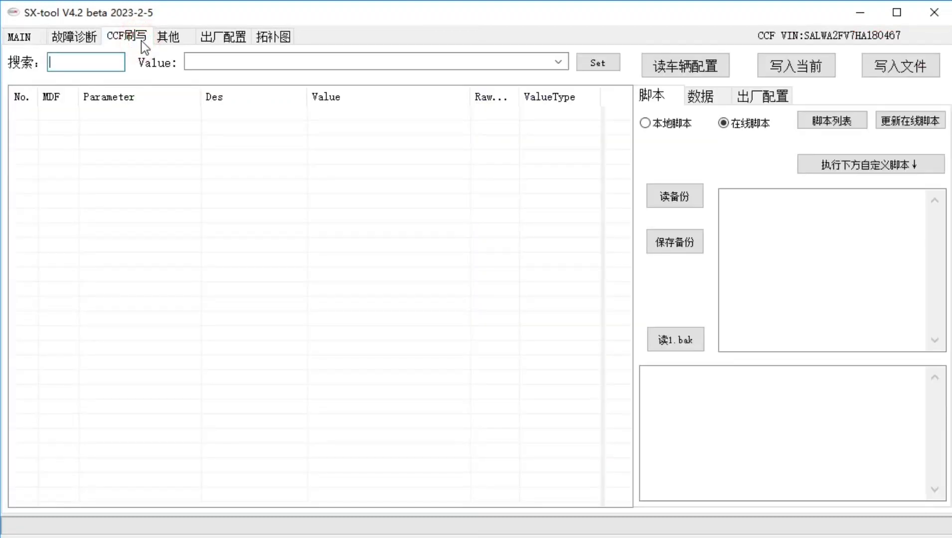
{"action": "left_click", "coordinate": [685, 65]}
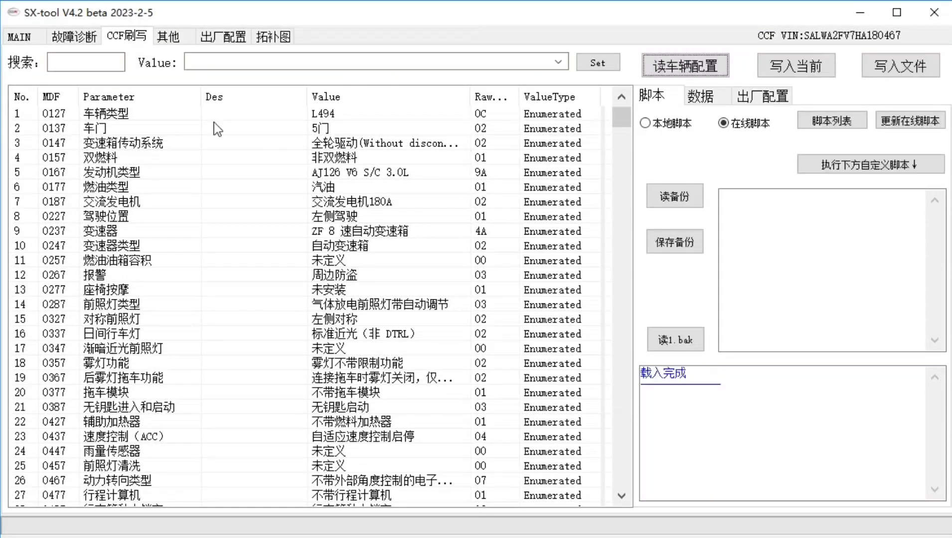
{"action": "left_click", "coordinate": [39, 37]}
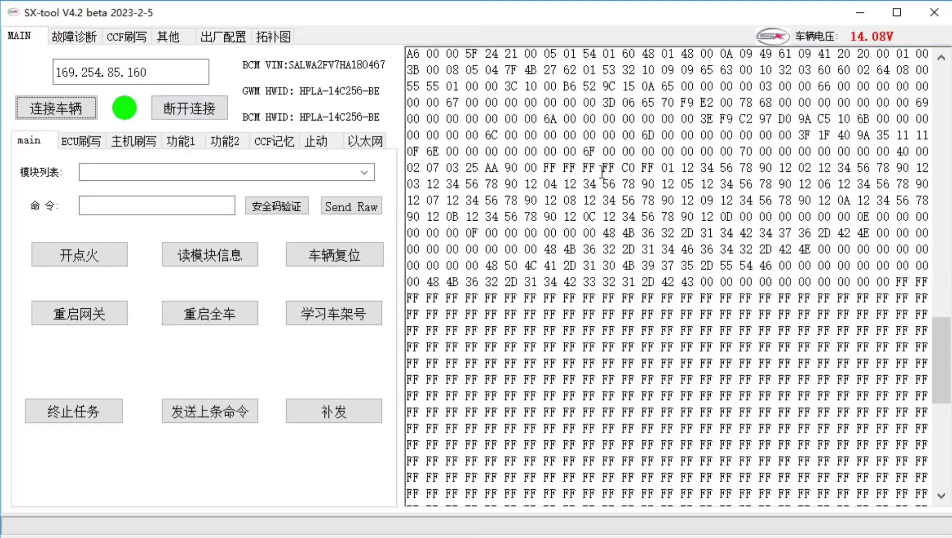
{"action": "scroll", "coordinate": [940, 355], "scroll_direction": "up", "scroll_amount": 5}
{"action": "scroll", "coordinate": [940, 355], "scroll_direction": "up", "scroll_amount": 3}
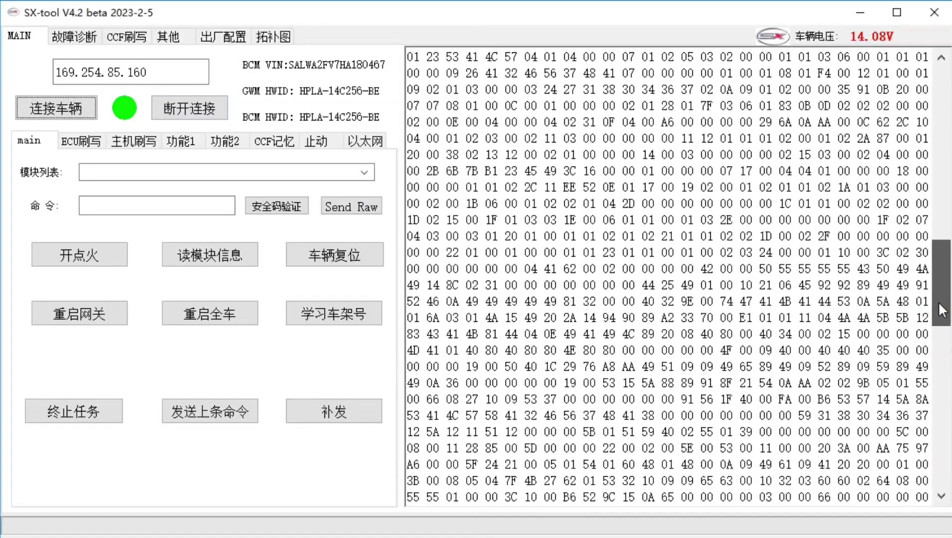
{"action": "scroll", "coordinate": [938, 301], "scroll_direction": "up", "scroll_amount": 6}
{"action": "right_click", "coordinate": [935, 301]}
{"action": "left_click", "coordinate": [918, 239]}
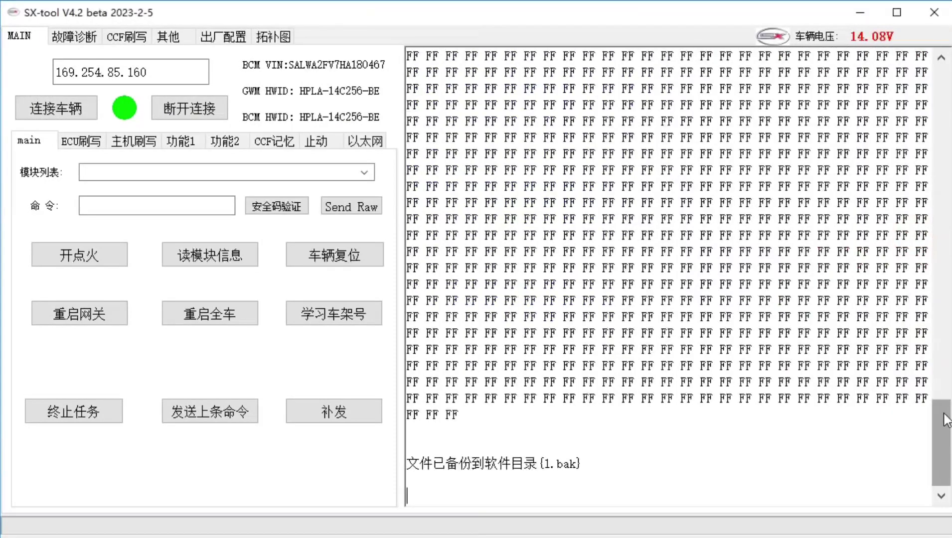
{"action": "left_click_drag", "start_coordinate": [944, 419], "coordinate": [579, 236]}
{"action": "left_click_drag", "start_coordinate": [932, 417], "coordinate": [574, 177]}
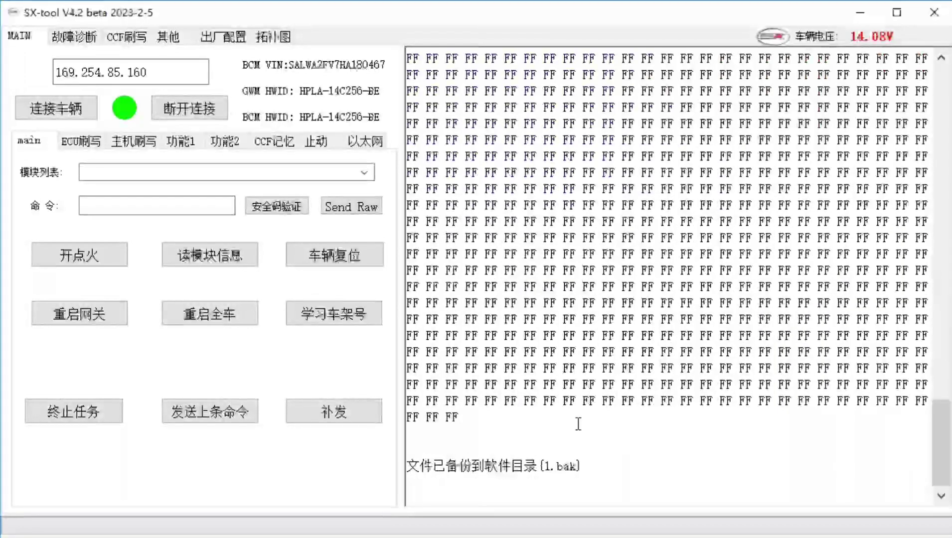
- Search for 1E37 and change its value from 路虎揽胜 RS to 01 主流车辆
{"action": "left_click", "coordinate": [122, 35]}
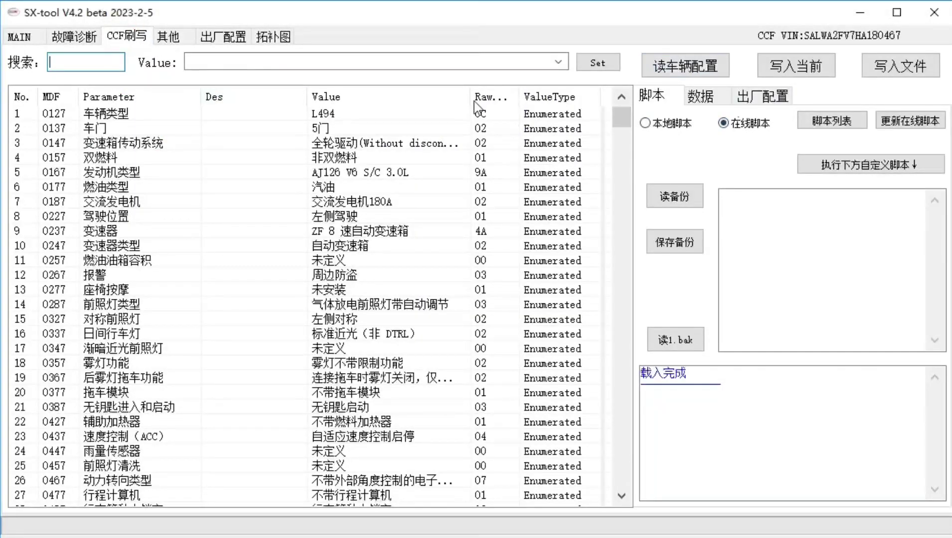
{"action": "left_click", "coordinate": [89, 62]}
{"action": "left_click", "coordinate": [88, 61]}
{"action": "type", "text": "1"}
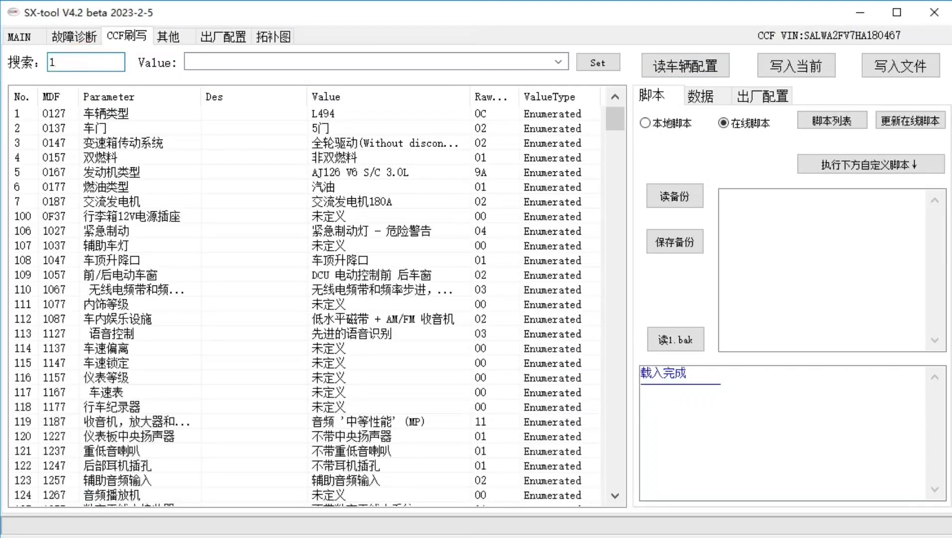
{"action": "type", "text": "E37"}
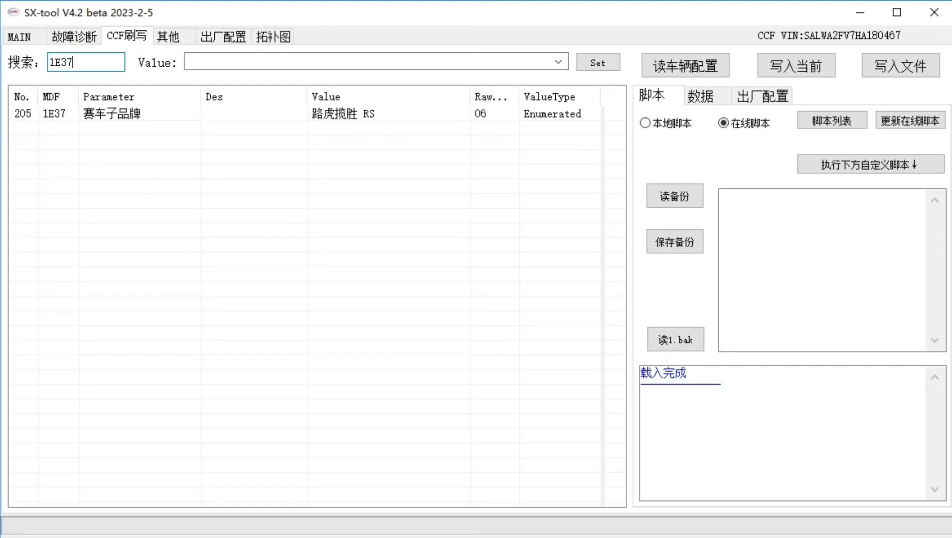
{"action": "left_click", "coordinate": [353, 115]}
{"action": "left_click", "coordinate": [558, 62]}
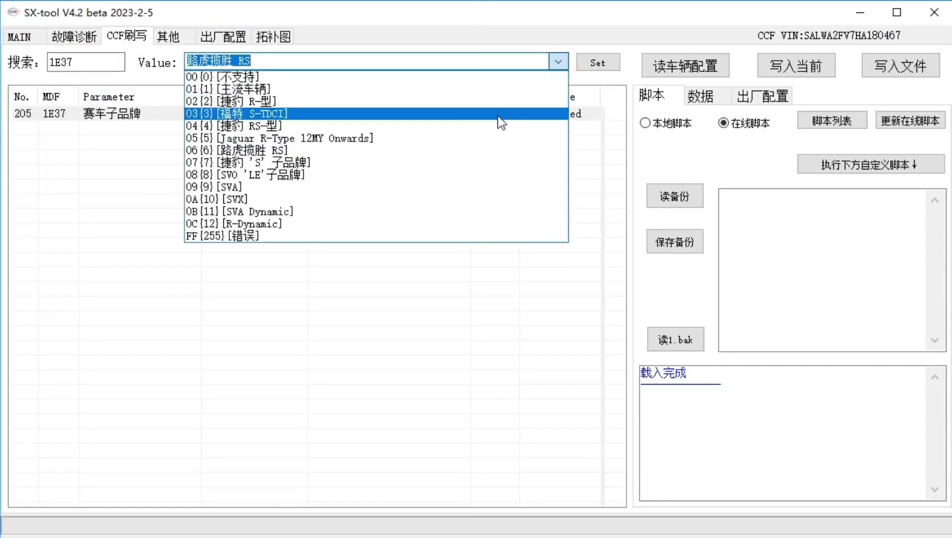
{"action": "left_click", "coordinate": [496, 92]}
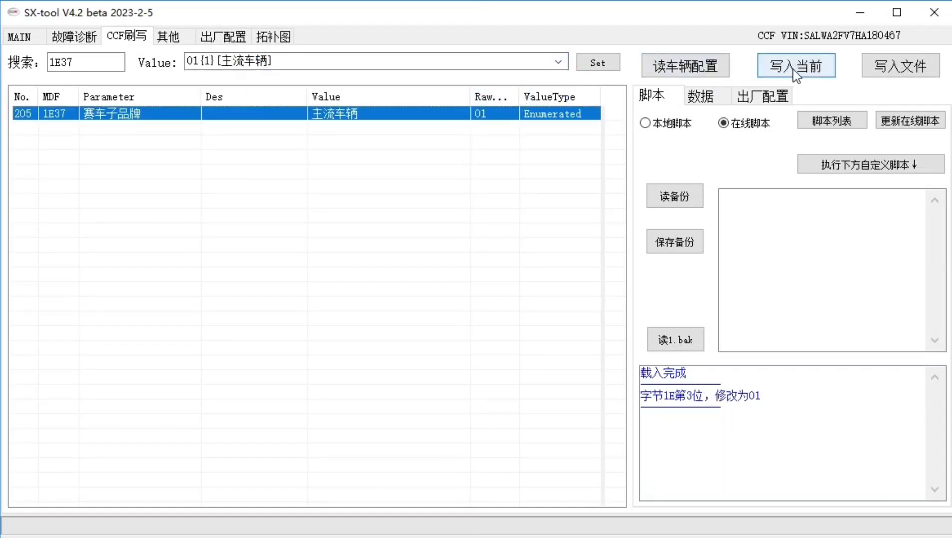
{"action": "left_click", "coordinate": [894, 74]}
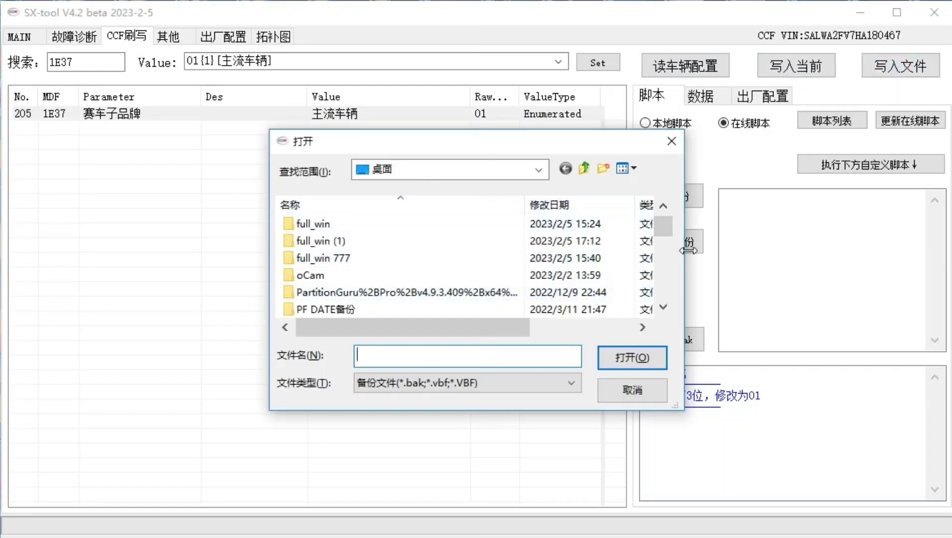
{"action": "left_click_drag", "start_coordinate": [663, 225], "coordinate": [668, 303]}
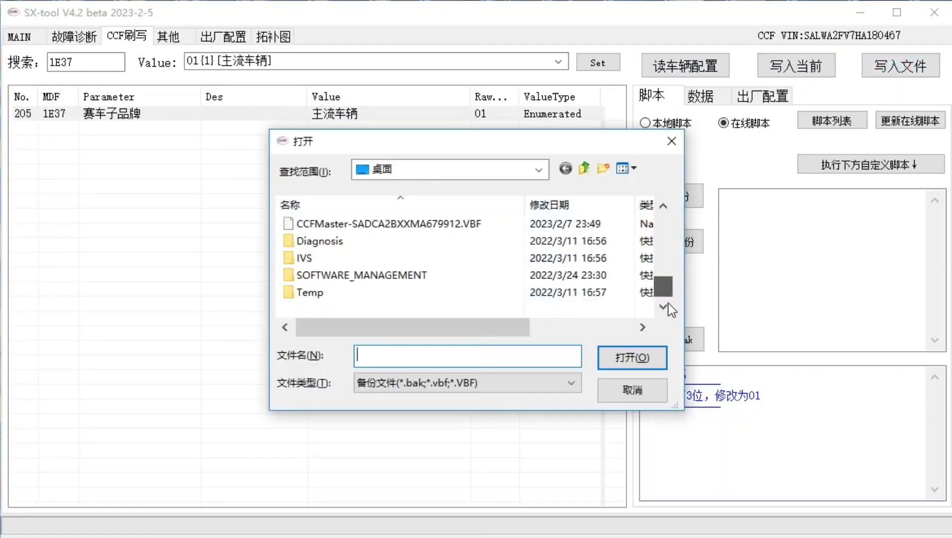
{"action": "scroll", "coordinate": [446, 229], "scroll_direction": "up", "scroll_amount": 7}
{"action": "left_click", "coordinate": [444, 224]}
{"action": "left_click_drag", "start_coordinate": [663, 231], "coordinate": [661, 285]}
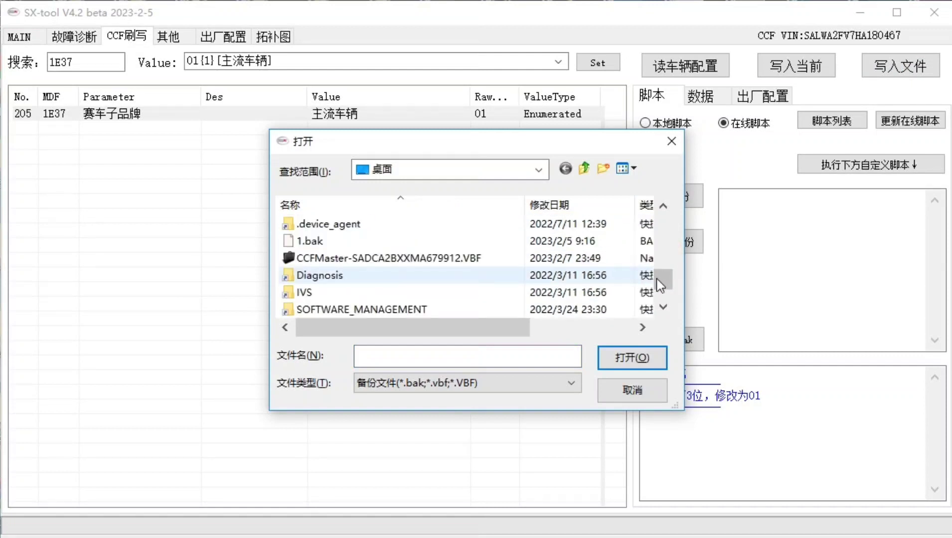
{"action": "left_click", "coordinate": [471, 258]}
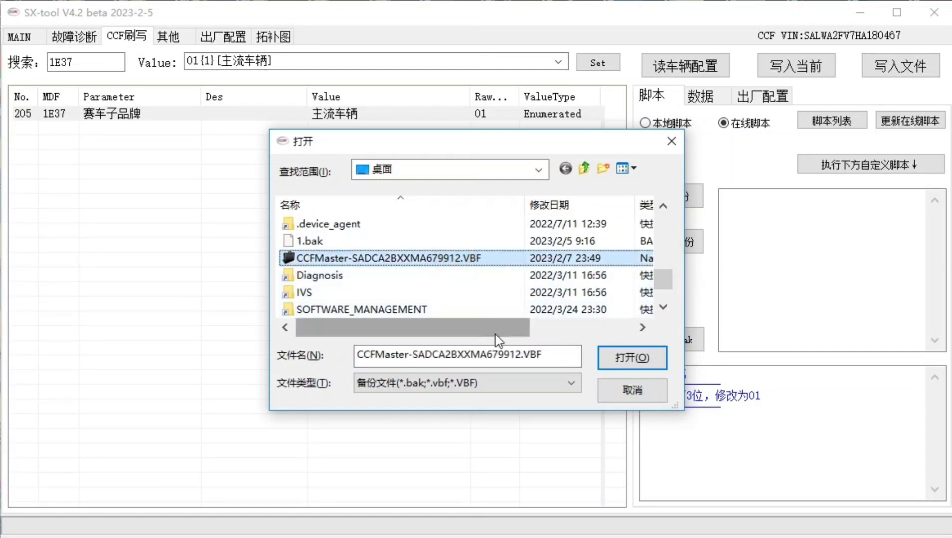
{"action": "left_click", "coordinate": [629, 388]}
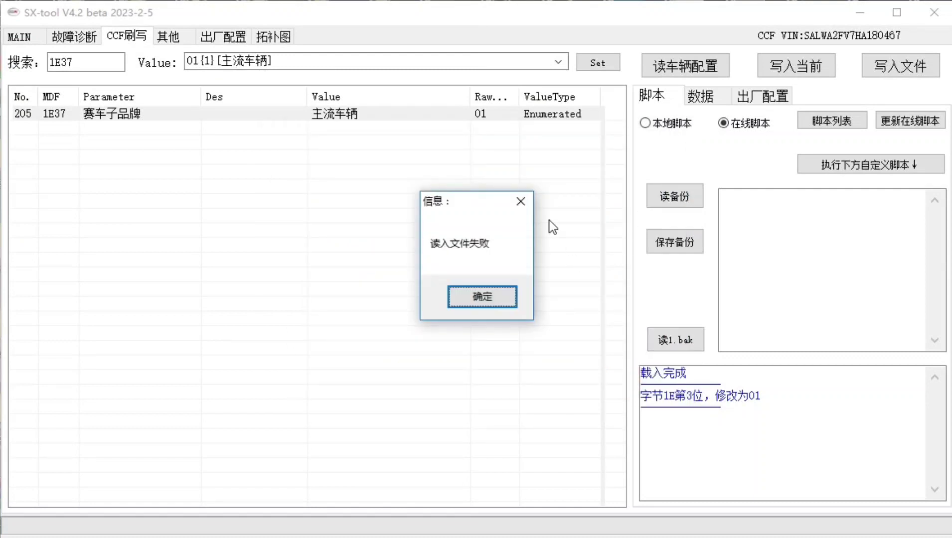
{"action": "left_click", "coordinate": [520, 203]}
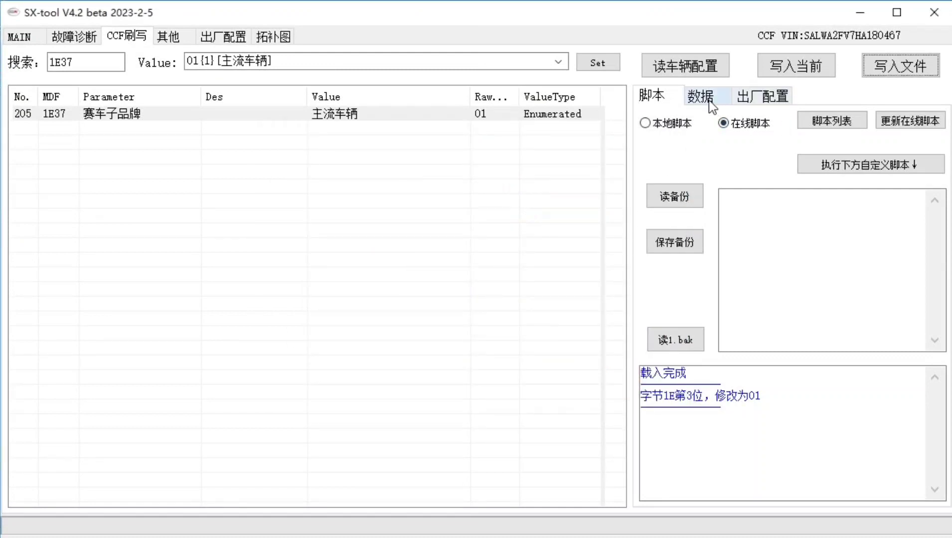
- Inspect the raw hex configuration data on the 数据 tab
{"action": "left_click", "coordinate": [729, 103]}
{"action": "left_click_drag", "start_coordinate": [751, 172], "coordinate": [745, 274]}
{"action": "left_click", "coordinate": [731, 219]}
{"action": "left_click", "coordinate": [722, 182]}
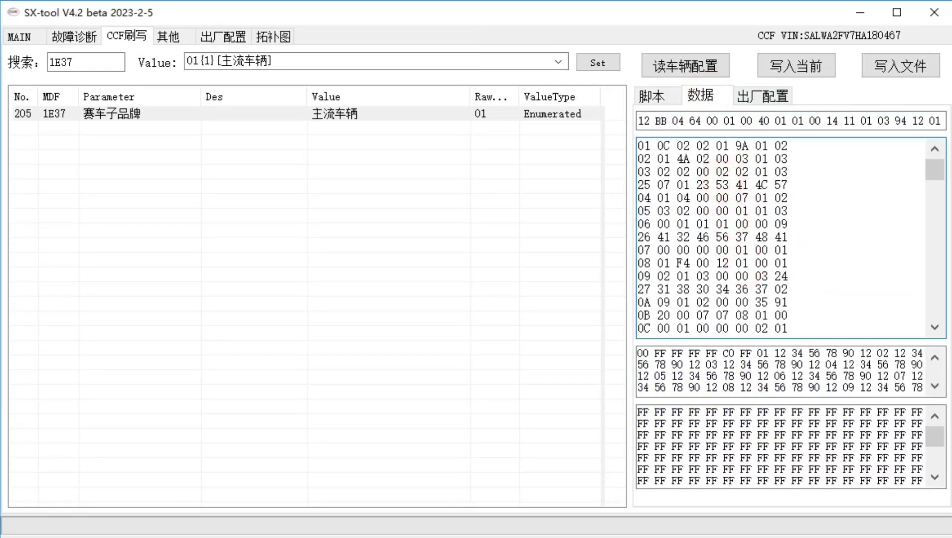
{"action": "left_click", "coordinate": [637, 221]}
{"action": "left_click_drag", "start_coordinate": [929, 172], "coordinate": [920, 329]}
{"action": "left_click", "coordinate": [927, 293]}
{"action": "left_click_drag", "start_coordinate": [935, 294], "coordinate": [912, 160]}
- Load the factory configuration for the vehicle's BCM VIN
{"action": "left_click", "coordinate": [750, 96]}
{"action": "left_click", "coordinate": [810, 183]}
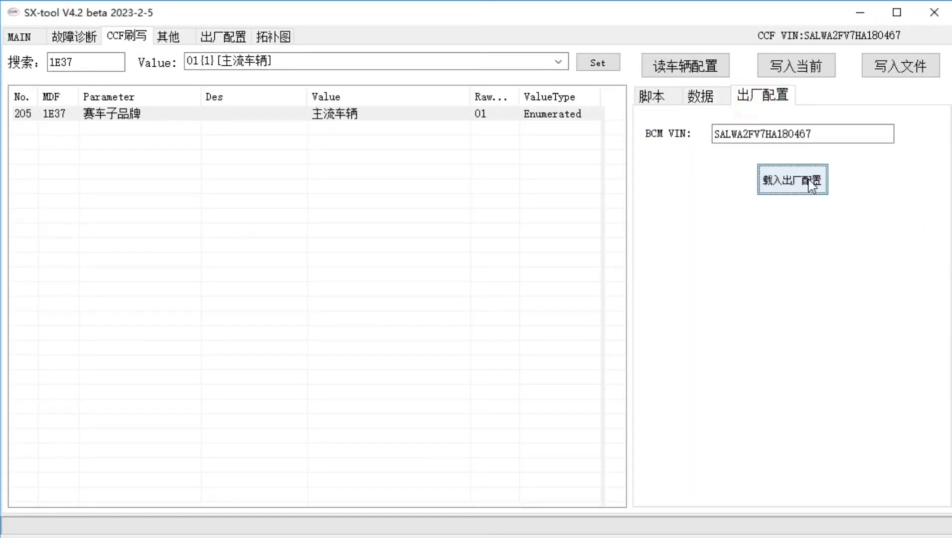
{"action": "left_click", "coordinate": [809, 181]}
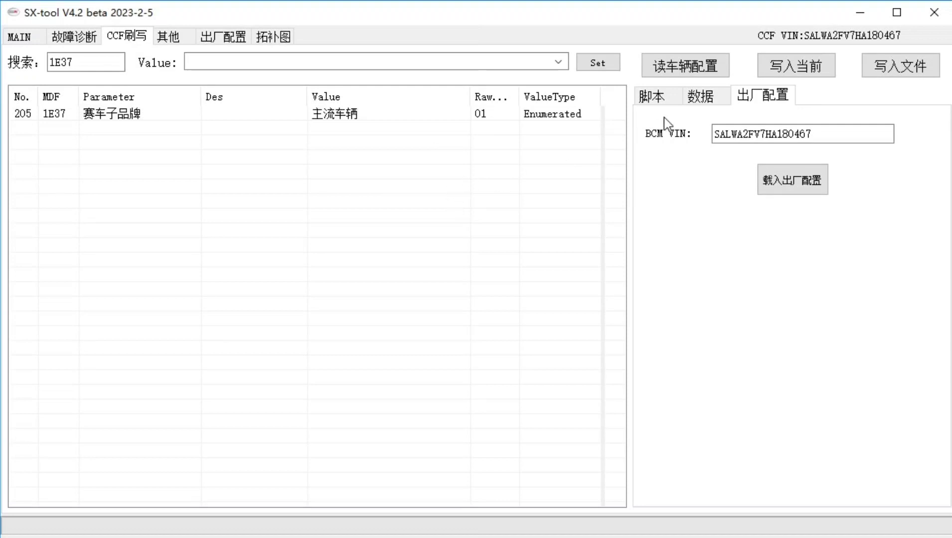
- Re-read the vehicle configuration and check that 1E37 reads 路虎揽胜 RS
{"action": "left_click", "coordinate": [701, 100]}
{"action": "left_click", "coordinate": [648, 98]}
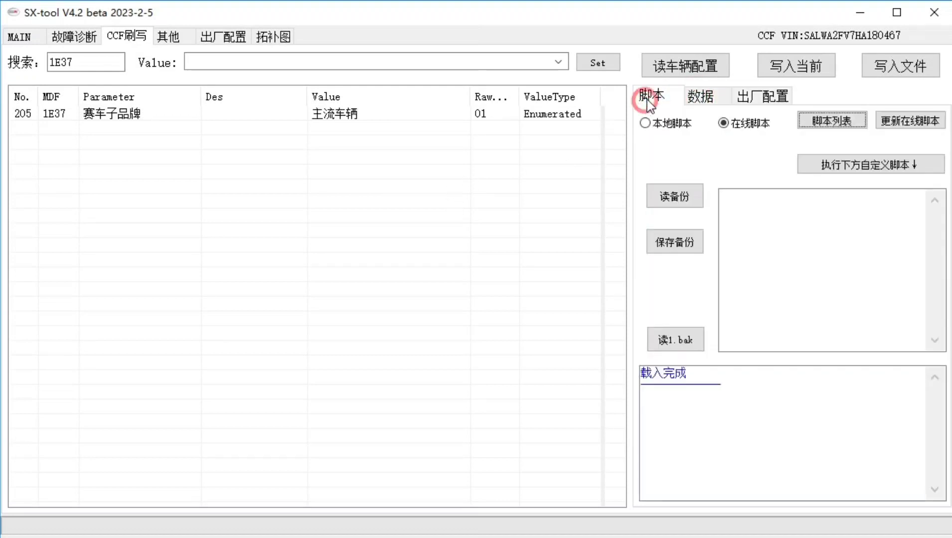
{"action": "left_click", "coordinate": [670, 69]}
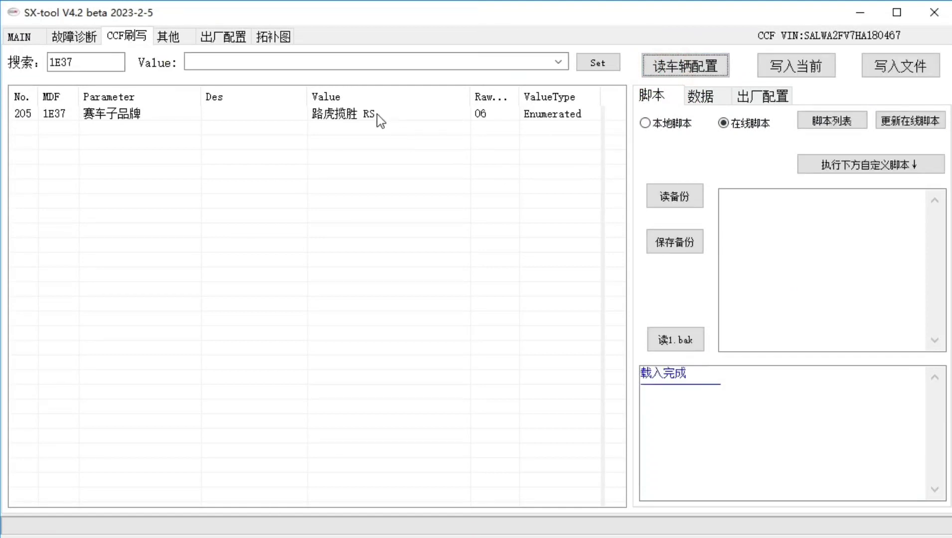
{"action": "left_click", "coordinate": [377, 114]}
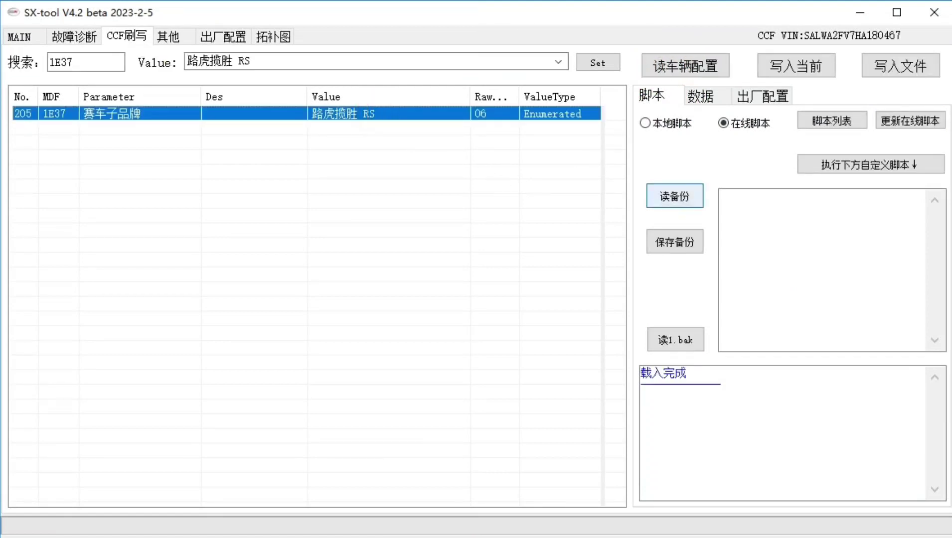
- Save a .bak gateway configuration backup to the temp folder and refresh the online scripts
{"action": "left_click", "coordinate": [688, 243]}
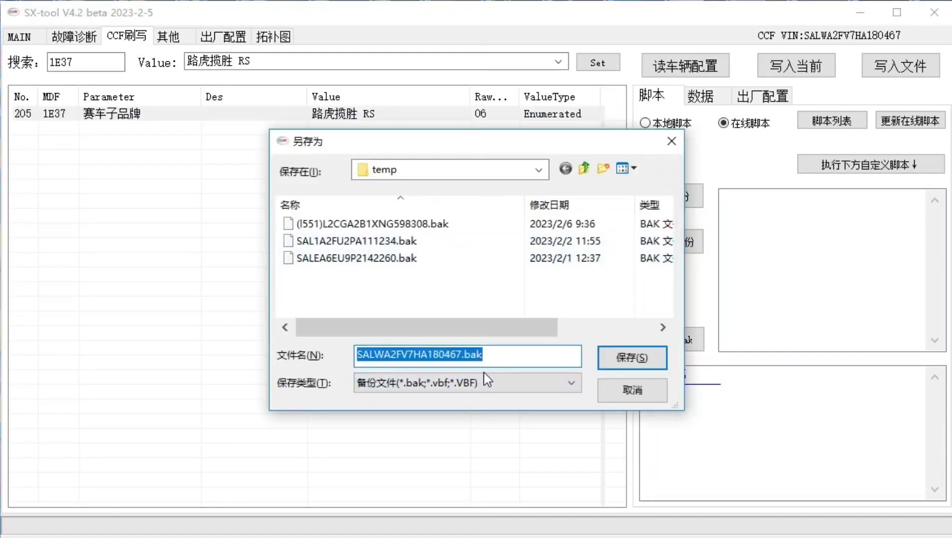
{"action": "left_click", "coordinate": [630, 357]}
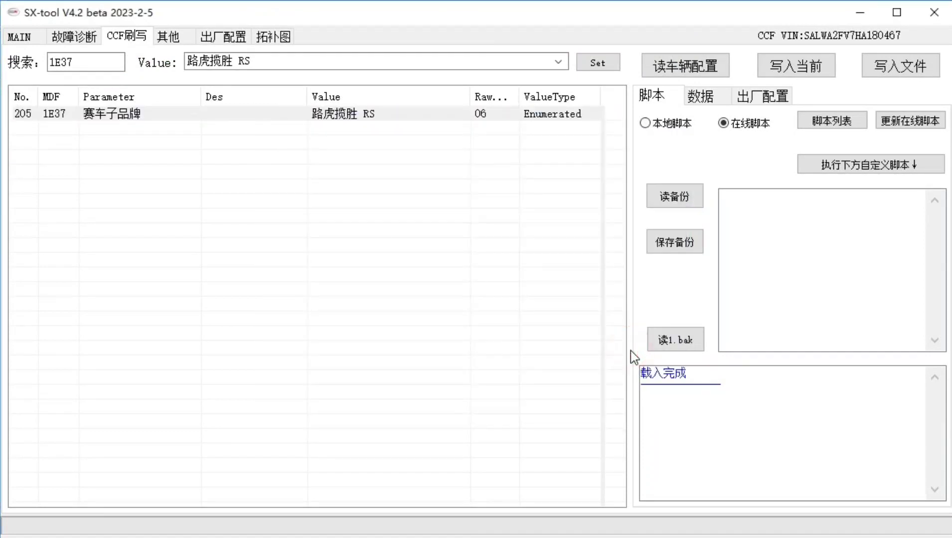
{"action": "left_click", "coordinate": [559, 298]}
{"action": "left_click", "coordinate": [910, 121]}
{"action": "left_click", "coordinate": [504, 295]}
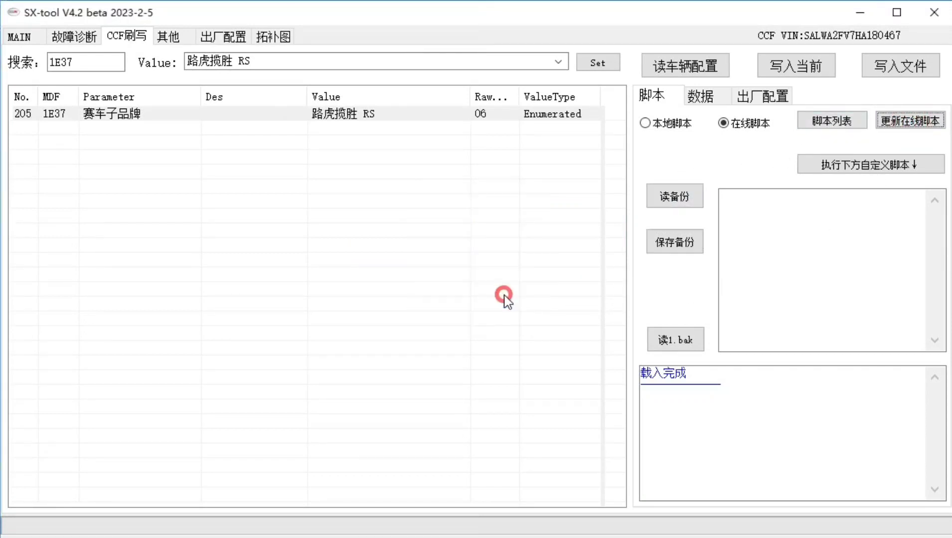
- Run the 启停记忆, 离车落锁 近车解锁 and 17-21款ACC scripts, accepting the failed item 7434
{"action": "left_click", "coordinate": [825, 121]}
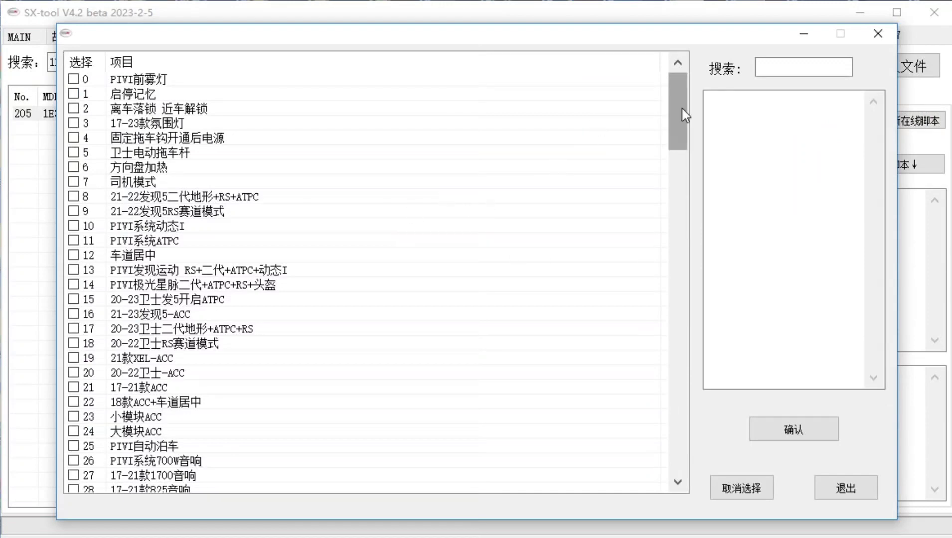
{"action": "mouse_move", "coordinate": [683, 106]}
{"action": "left_mouse_down"}
{"action": "mouse_move", "coordinate": [674, 232]}
{"action": "mouse_move", "coordinate": [672, 92]}
{"action": "left_mouse_up"}
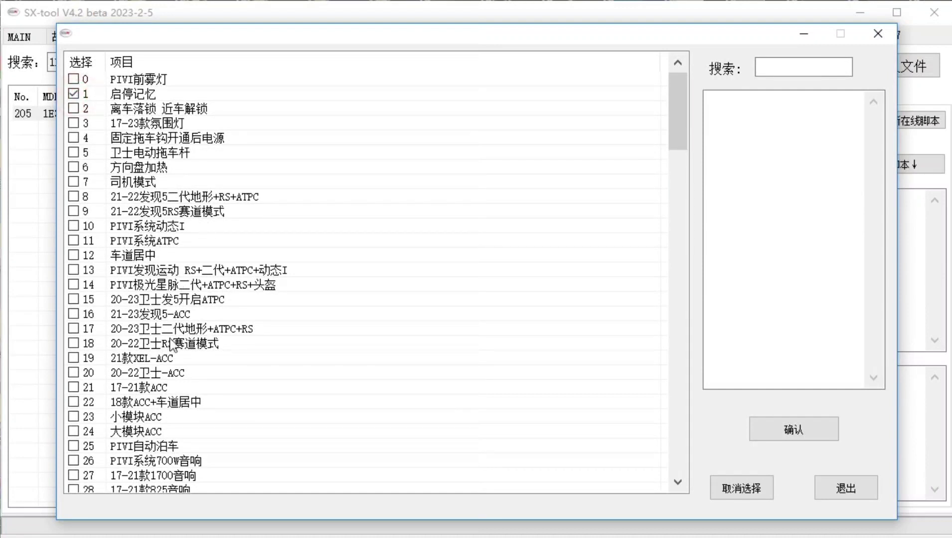
{"action": "left_click", "coordinate": [73, 387]}
{"action": "left_click", "coordinate": [74, 108]}
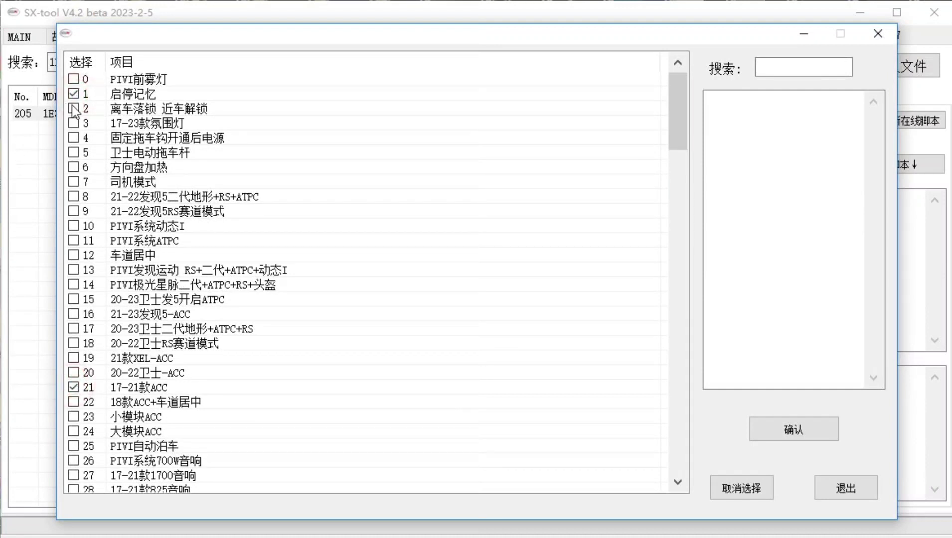
{"action": "left_click", "coordinate": [781, 427]}
{"action": "left_click", "coordinate": [455, 331]}
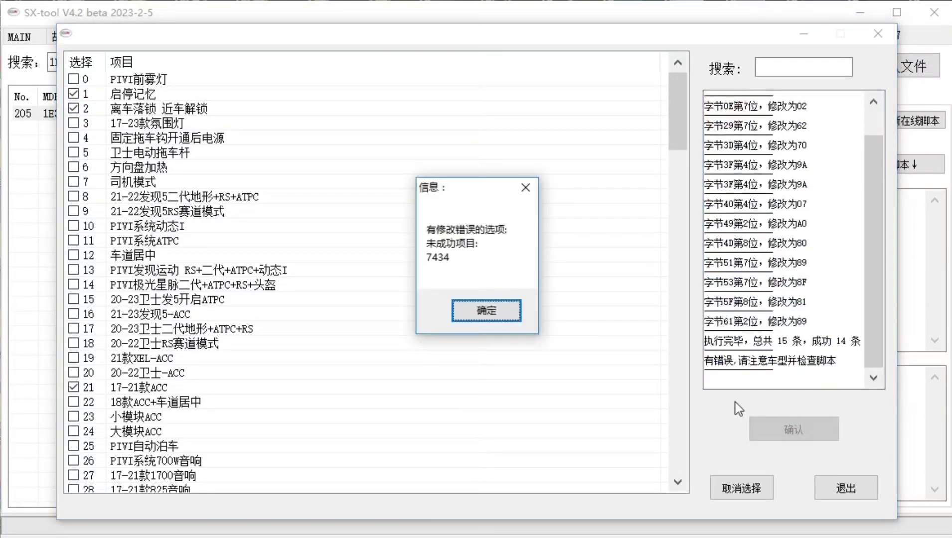
{"action": "left_click", "coordinate": [504, 312]}
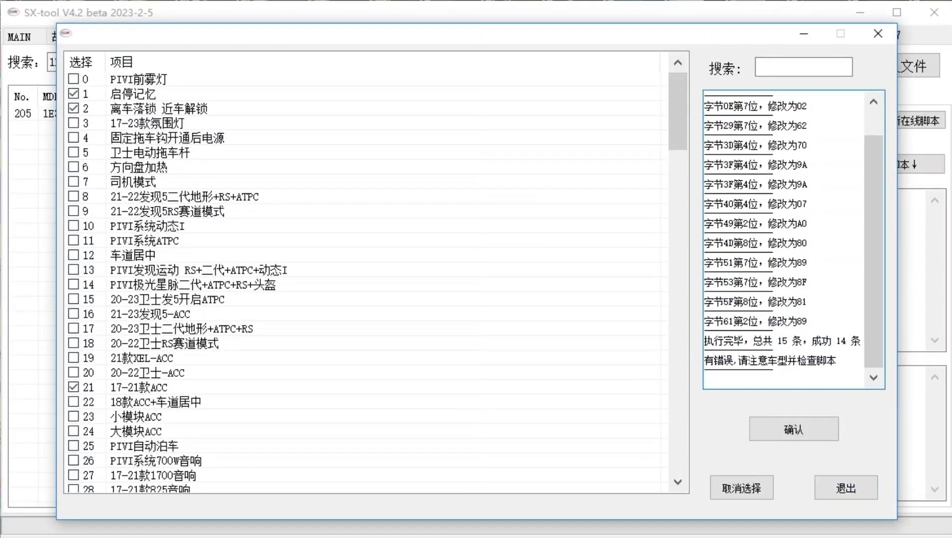
{"action": "left_click", "coordinate": [854, 486]}
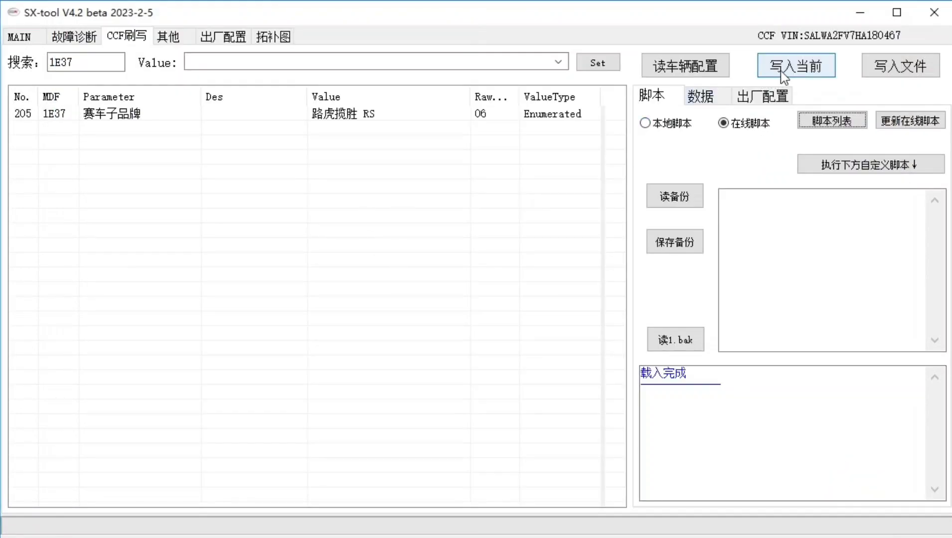
- Re-read the configuration, set 1E37 to 04 捷豹 RS-型, and request writing it
{"action": "left_click", "coordinate": [667, 65]}
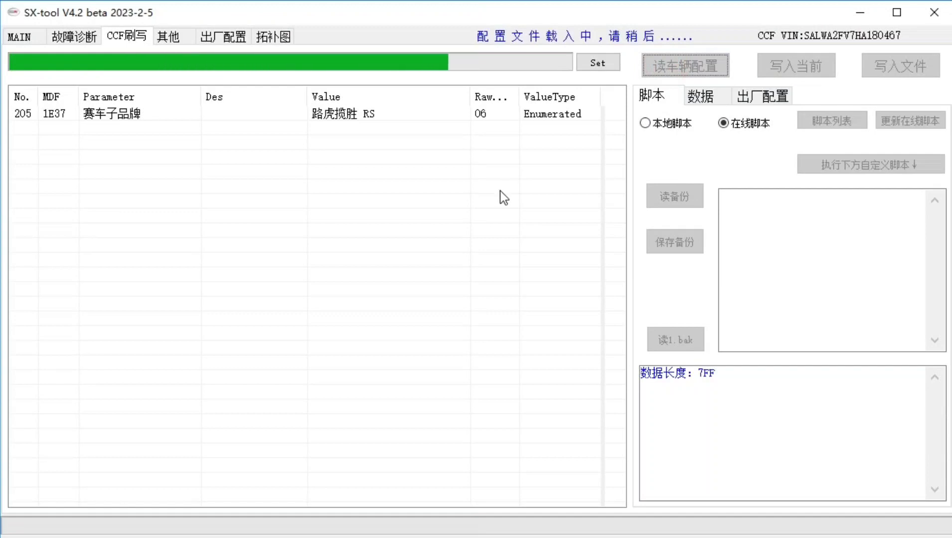
{"action": "left_click", "coordinate": [341, 113]}
{"action": "left_click", "coordinate": [558, 62]}
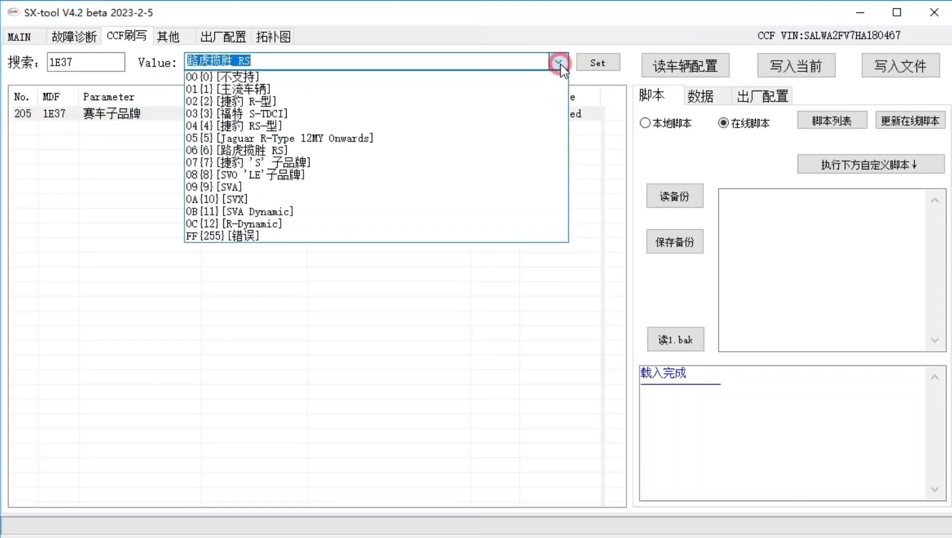
{"action": "left_click", "coordinate": [414, 126]}
{"action": "left_click", "coordinate": [775, 70]}
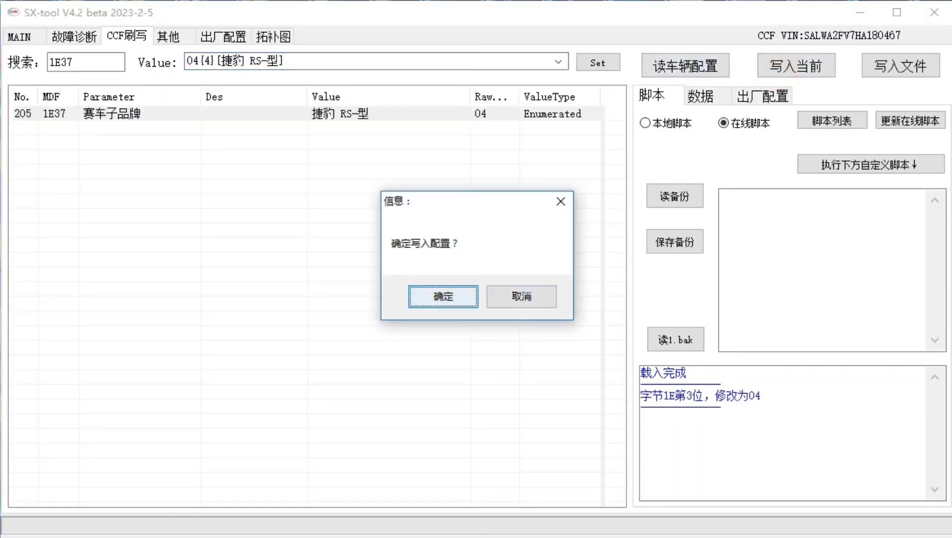
- Confirm the configuration write and wait for the ECU flash success report
{"action": "left_click", "coordinate": [443, 296]}
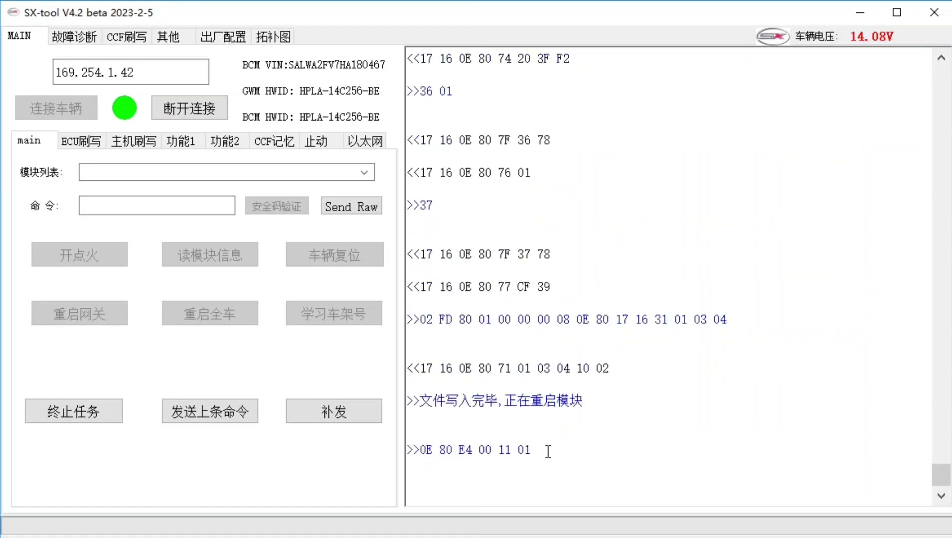
{"action": "left_click", "coordinate": [497, 453]}
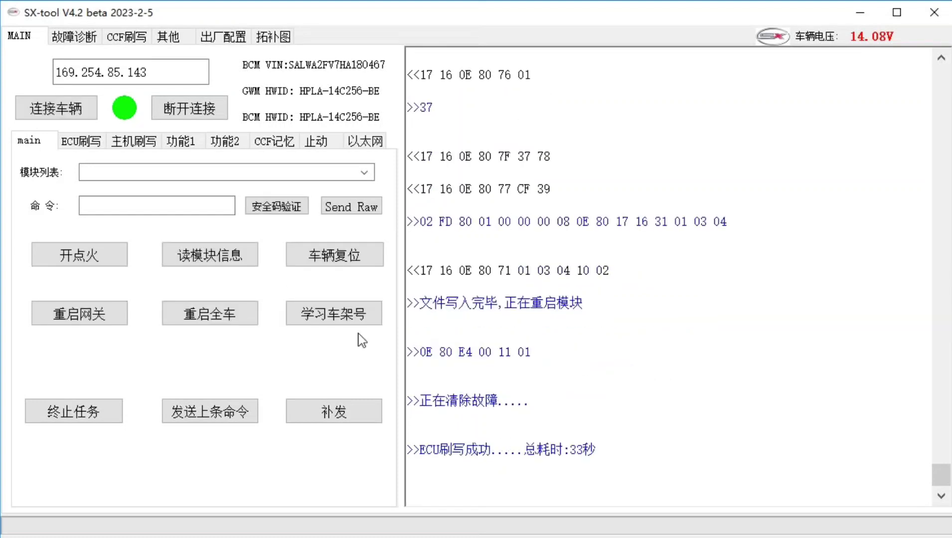
{"action": "left_click", "coordinate": [194, 140]}
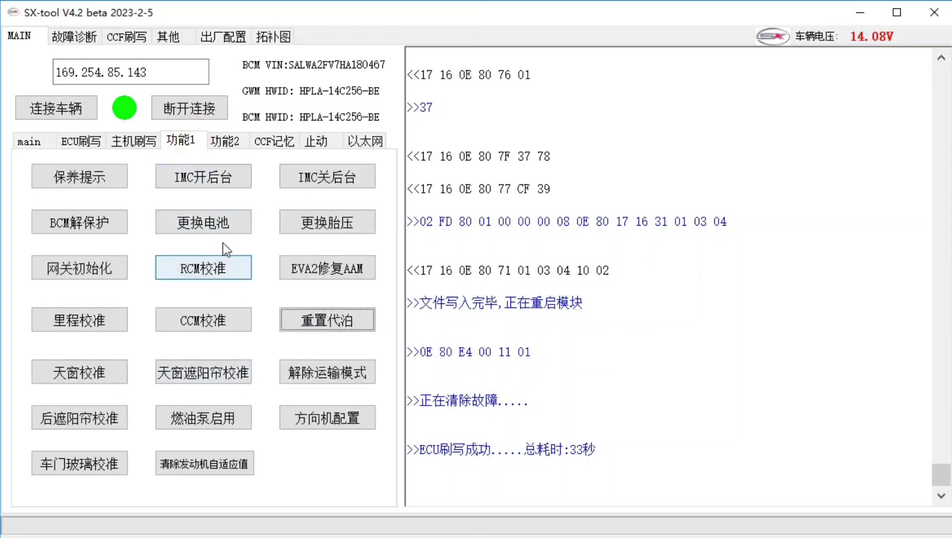
{"action": "left_click", "coordinate": [271, 143]}
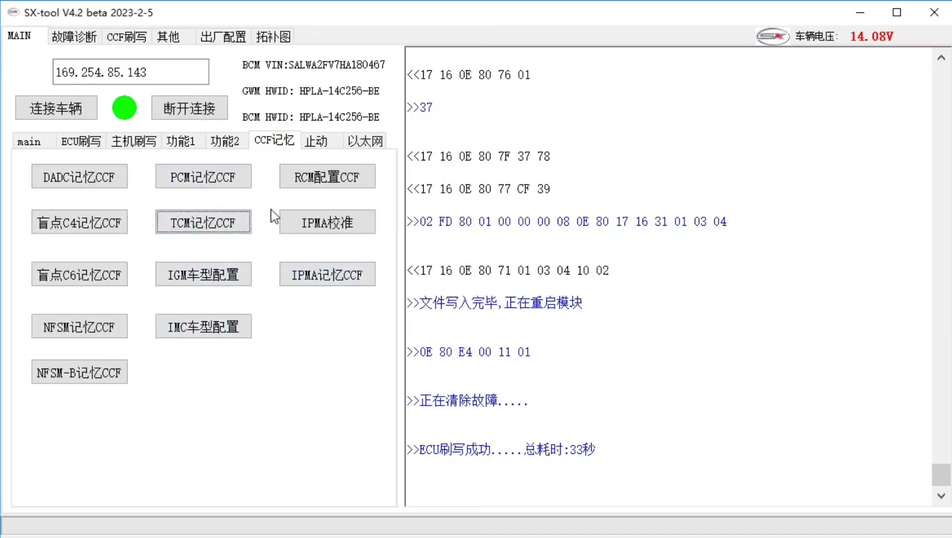
{"action": "left_click", "coordinate": [268, 141]}
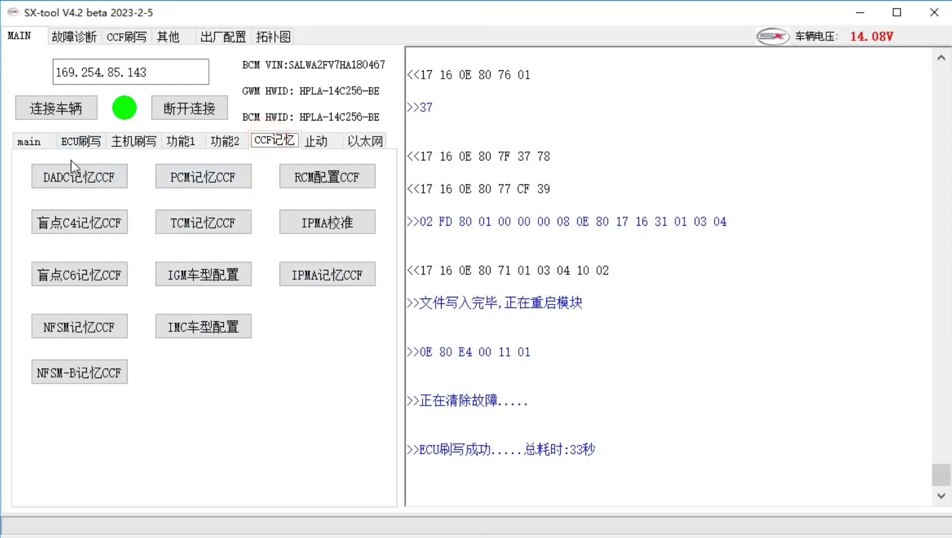
{"action": "left_click", "coordinate": [77, 143]}
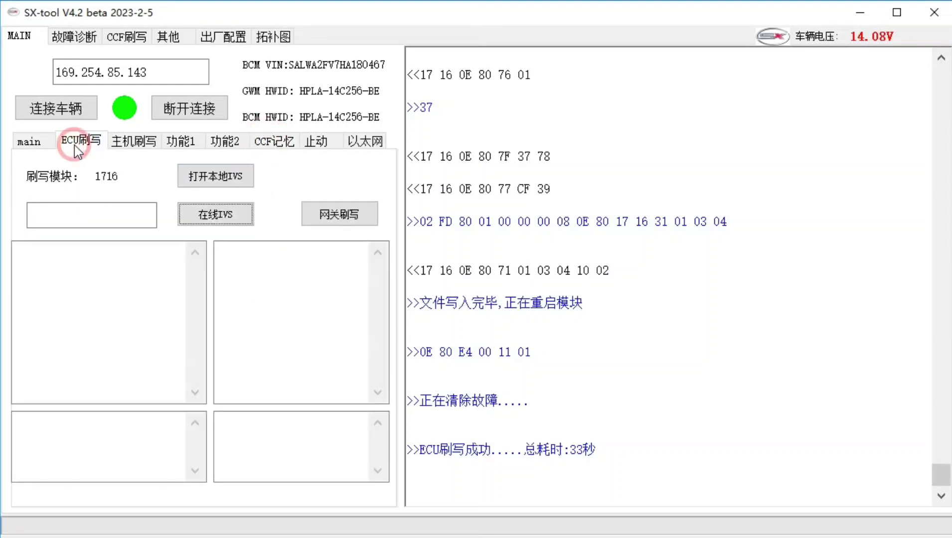
{"action": "left_click", "coordinate": [135, 209]}
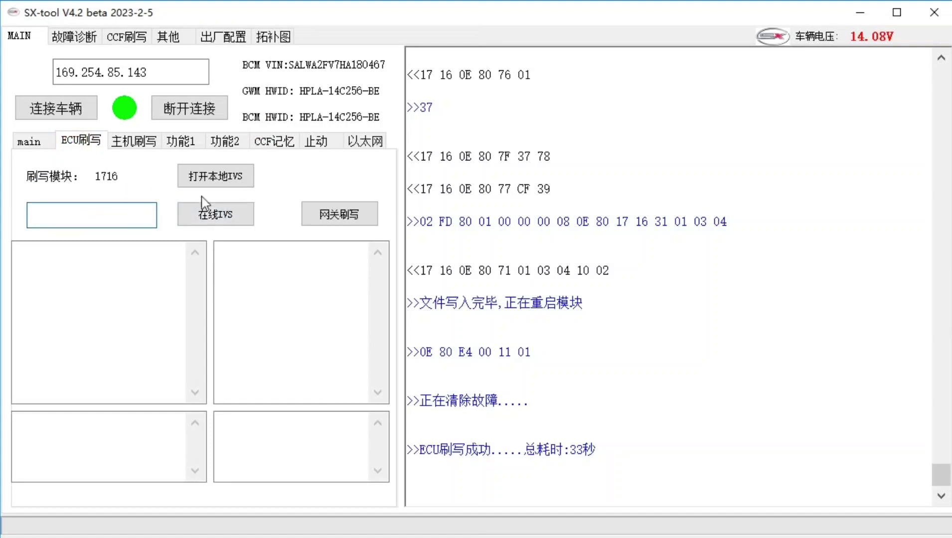
- Enter module 1731 and read its module information
{"action": "left_click", "coordinate": [42, 141]}
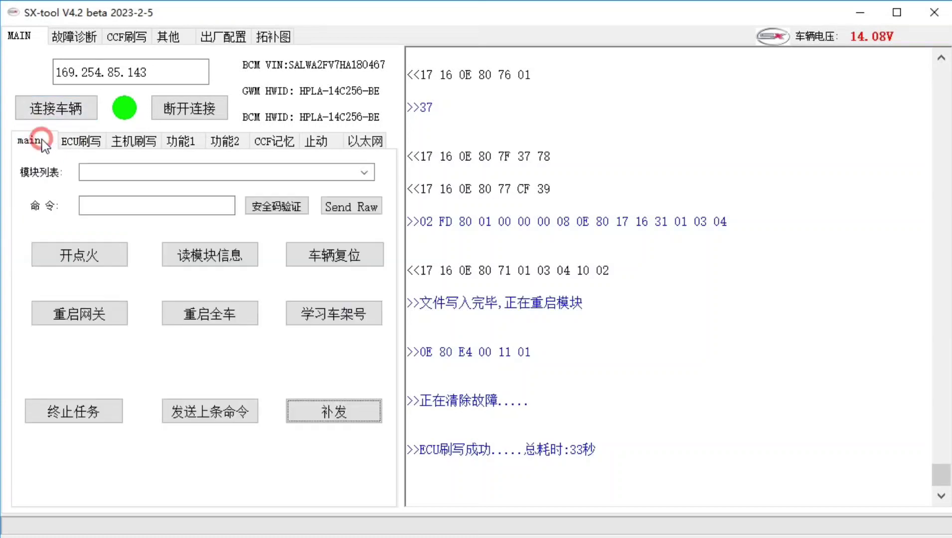
{"action": "left_click", "coordinate": [139, 173]}
{"action": "left_click", "coordinate": [364, 173]}
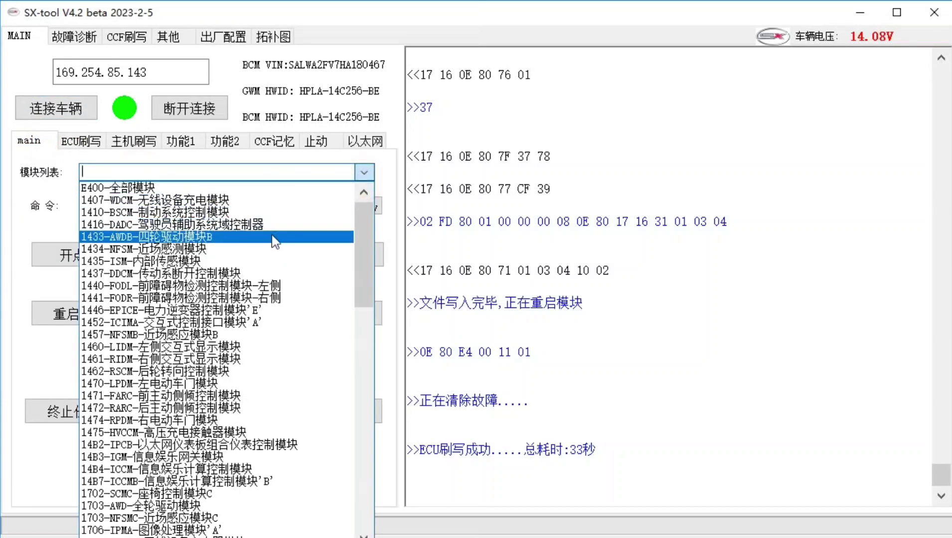
{"action": "left_click", "coordinate": [215, 169]}
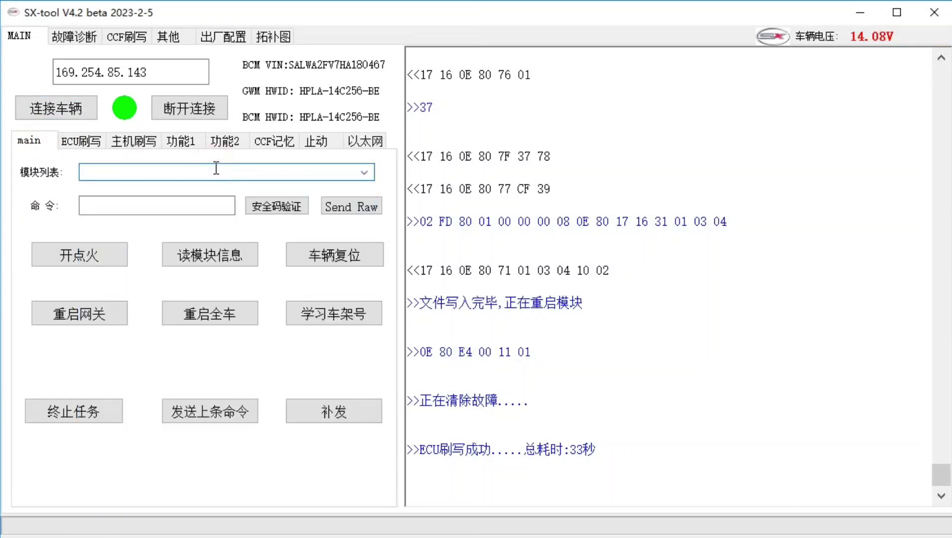
{"action": "type", "text": "1731"}
{"action": "left_click", "coordinate": [204, 206]}
{"action": "left_click", "coordinate": [213, 256]}
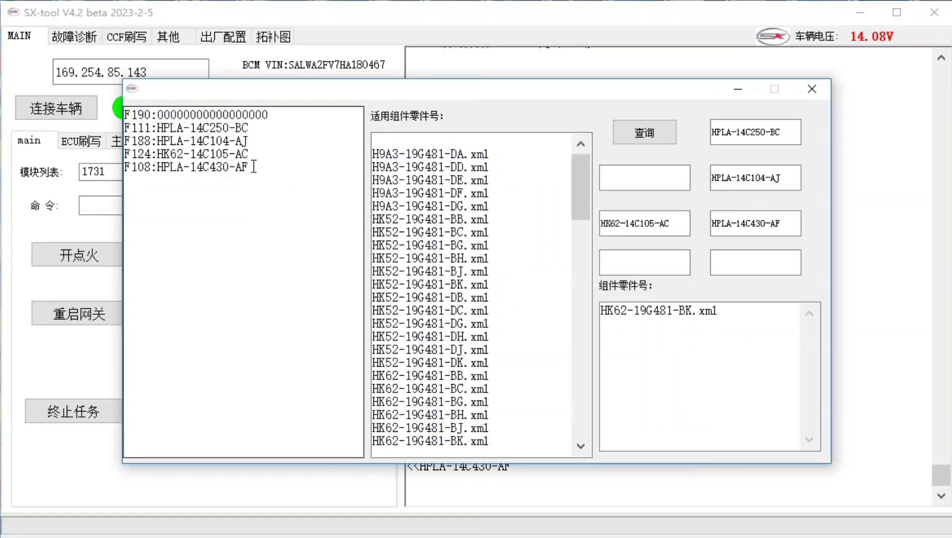
- Review the part numbers and the HK62-19G481-BK.xml component file, then close the window
{"action": "left_click_drag", "start_coordinate": [251, 169], "coordinate": [131, 115]}
{"action": "left_click", "coordinate": [203, 170]}
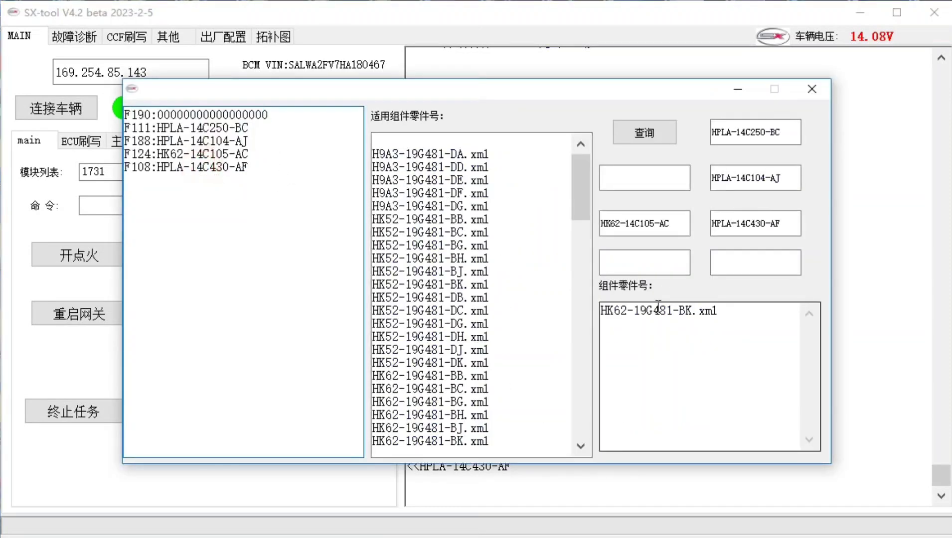
{"action": "left_click_drag", "start_coordinate": [732, 315], "coordinate": [646, 318]}
{"action": "double_click", "coordinate": [602, 313]}
{"action": "key", "text": "Home"}
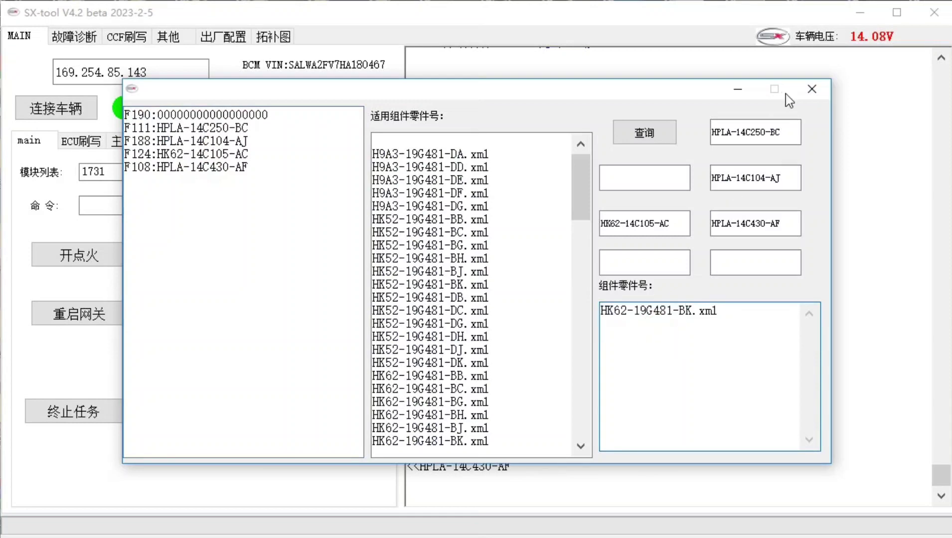
{"action": "left_click", "coordinate": [812, 90]}
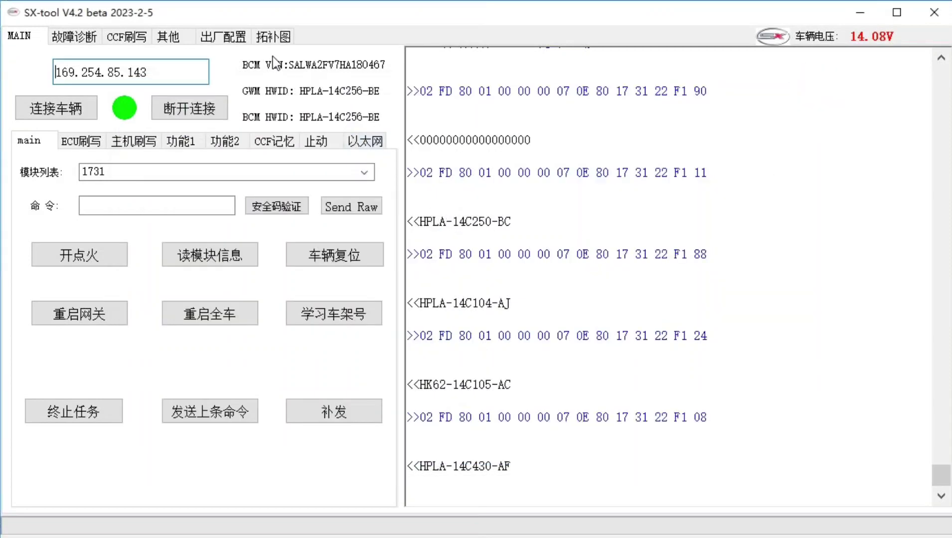
- Query and download the vehicle's factory configuration data
{"action": "left_click", "coordinate": [220, 38]}
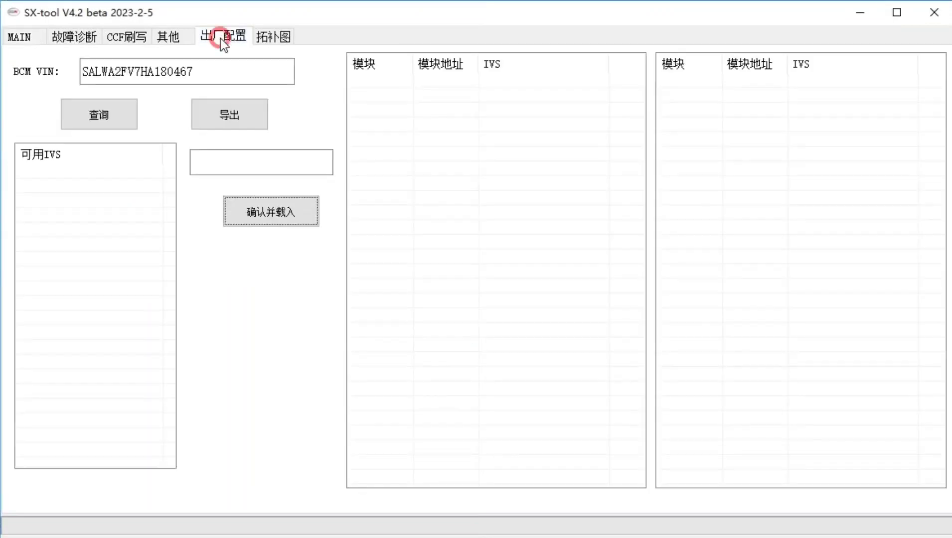
{"action": "left_click", "coordinate": [104, 112]}
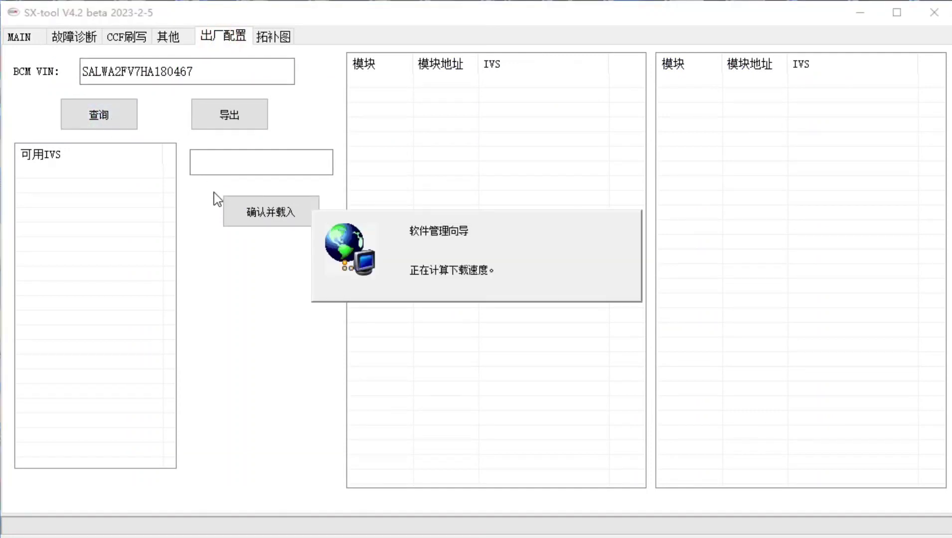
{"action": "left_click", "coordinate": [552, 430]}
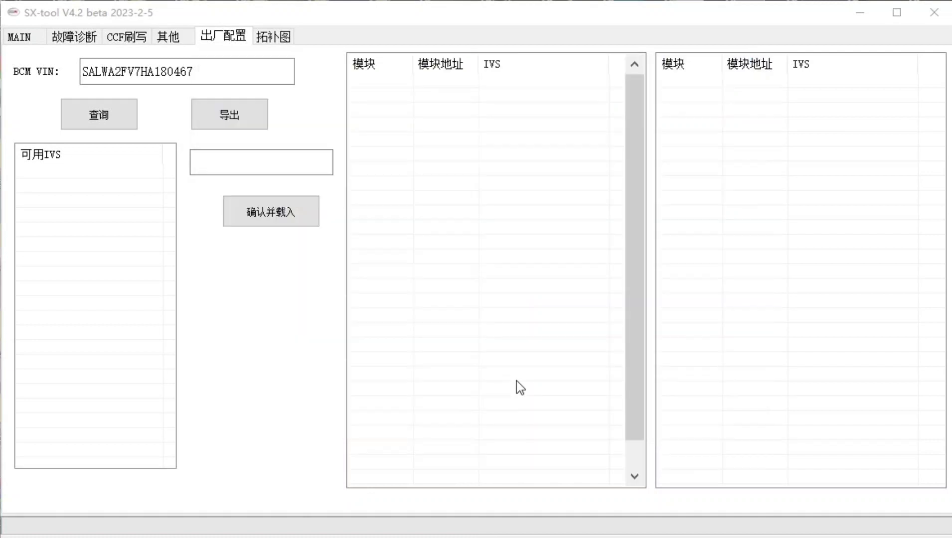
- Select the RFA module 0x1731 and load IVS HK62-19G481-AK for flashing
{"action": "left_click", "coordinate": [472, 244]}
{"action": "left_click", "coordinate": [414, 198]}
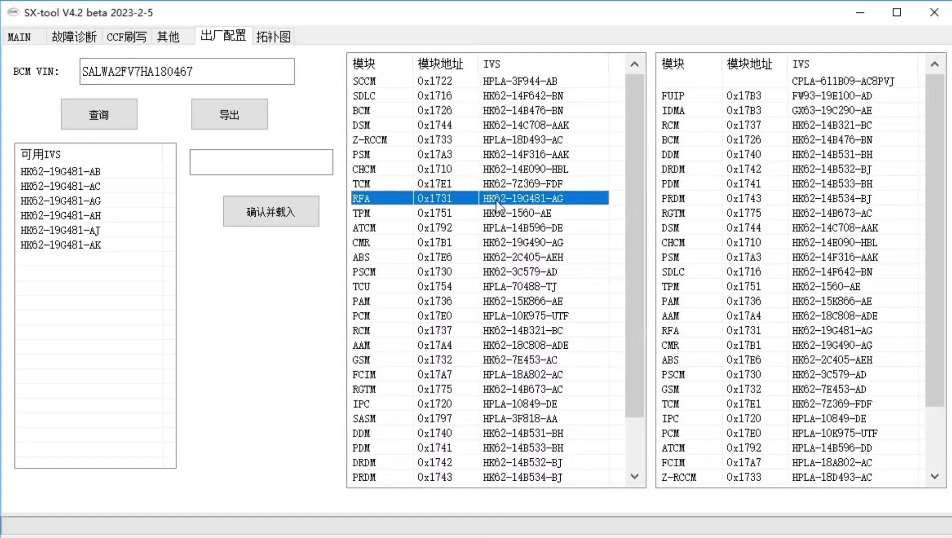
{"action": "left_click", "coordinate": [102, 245]}
{"action": "left_click", "coordinate": [252, 212]}
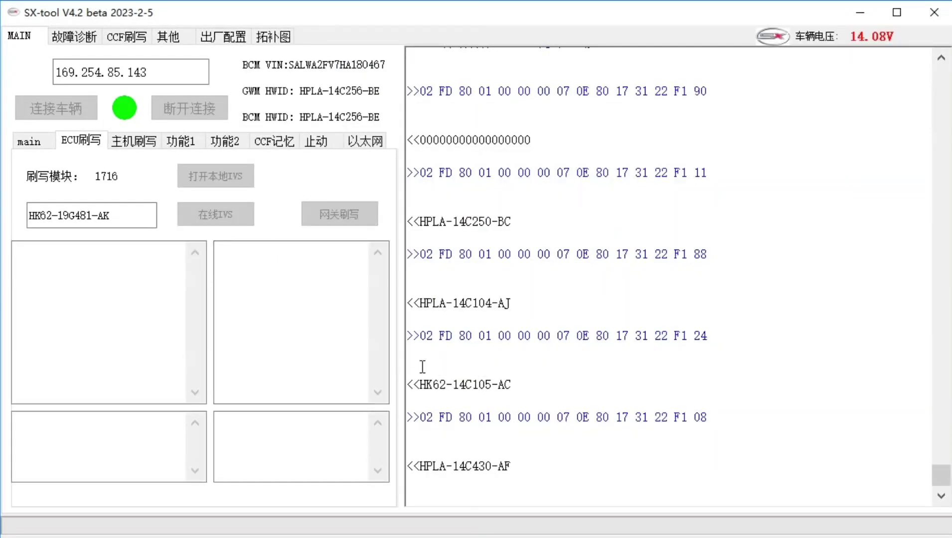
- Flash RFA module 1731 with HK62-19G481-AK and confirm the 43-second ECU刷写成功 line in the log
{"action": "left_click", "coordinate": [540, 466]}
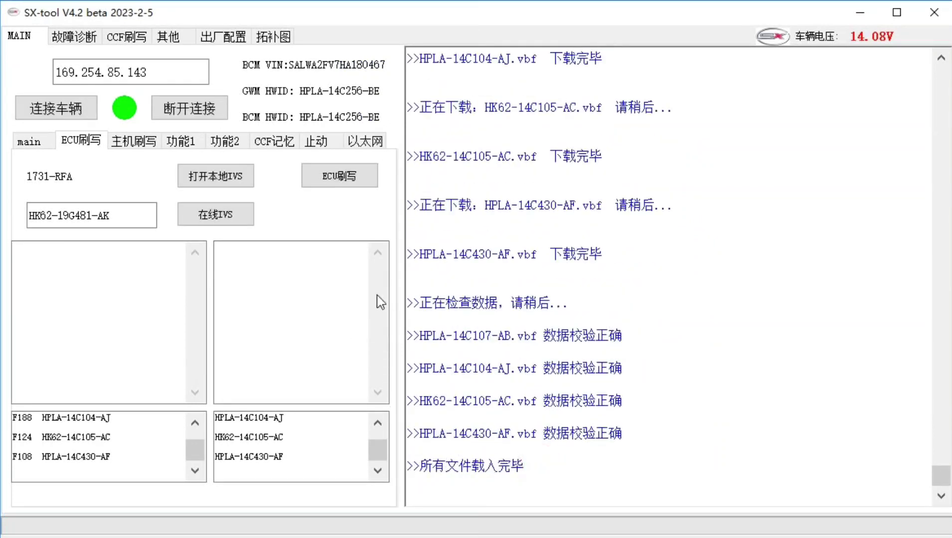
{"action": "left_click", "coordinate": [330, 184]}
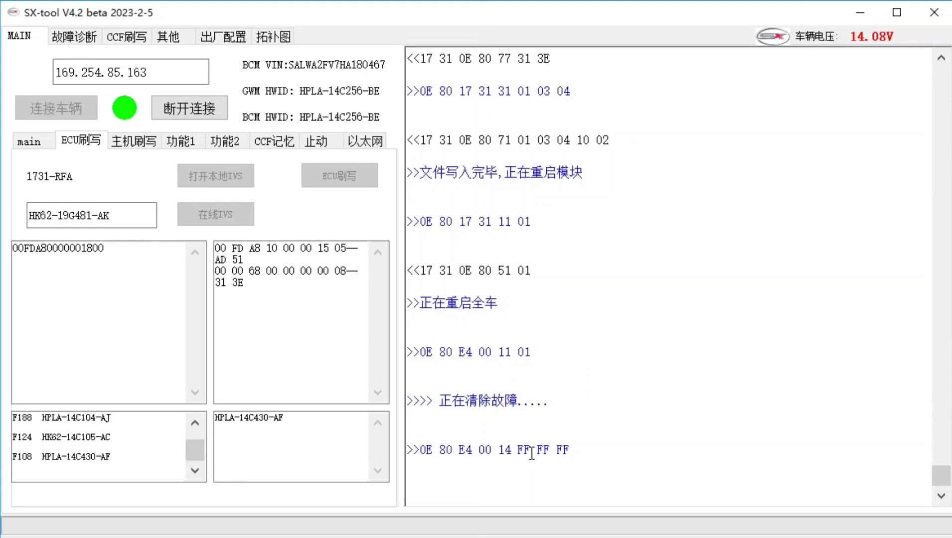
{"action": "left_click", "coordinate": [569, 447]}
{"action": "left_click_drag", "start_coordinate": [471, 450], "coordinate": [623, 451]}
{"action": "left_click", "coordinate": [582, 362]}
{"action": "left_click", "coordinate": [131, 214]}
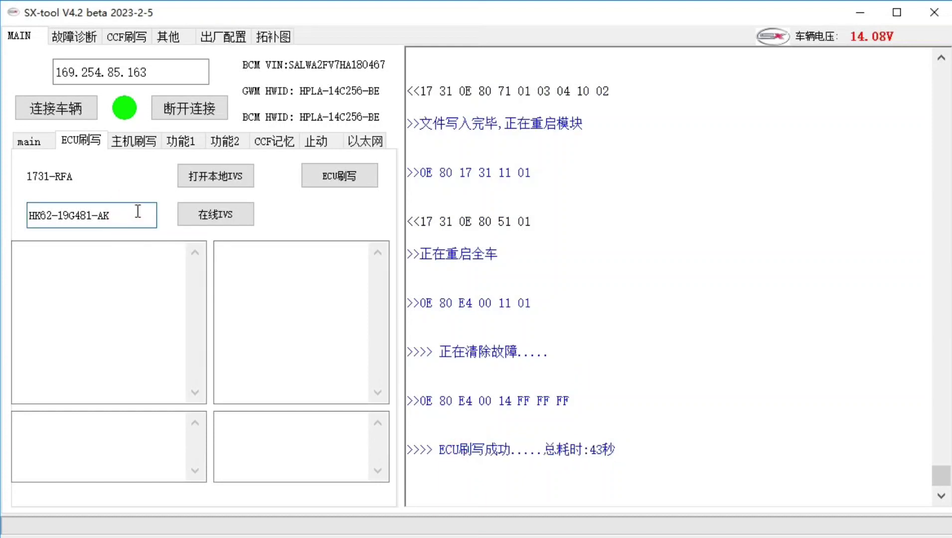
- Check the AK part-number suffix, then open and cancel the 打开本地IVS file dialog
{"action": "left_click_drag", "start_coordinate": [99, 217], "coordinate": [113, 228]}
{"action": "left_click", "coordinate": [124, 218]}
{"action": "left_click", "coordinate": [196, 182]}
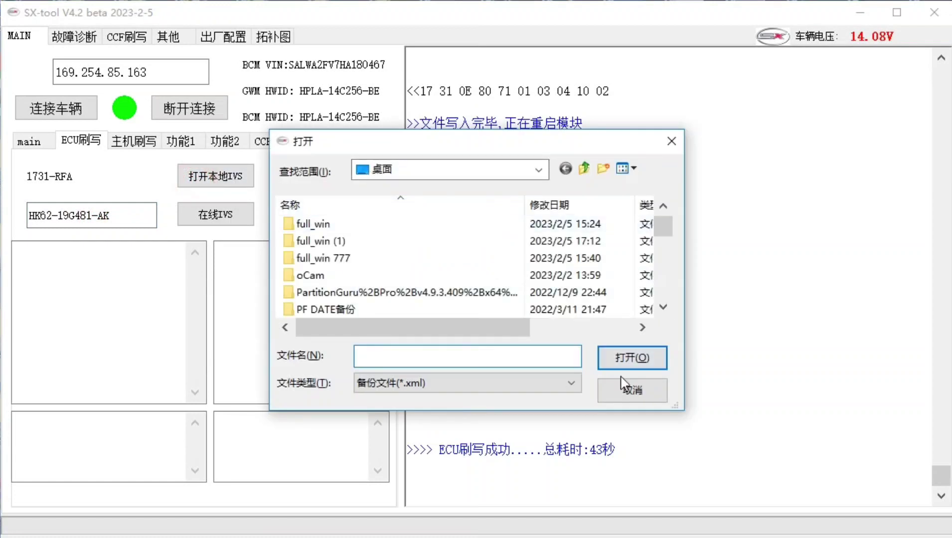
{"action": "left_click", "coordinate": [633, 390]}
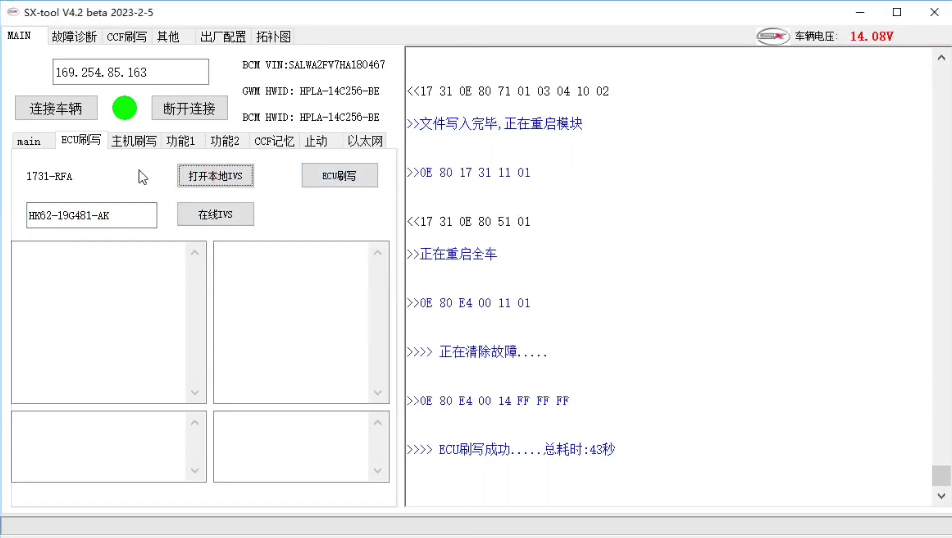
- Look through the main, 功能1 and 功能2 pages, then request Ethernet modules on the 以太网 page
{"action": "left_click", "coordinate": [29, 143]}
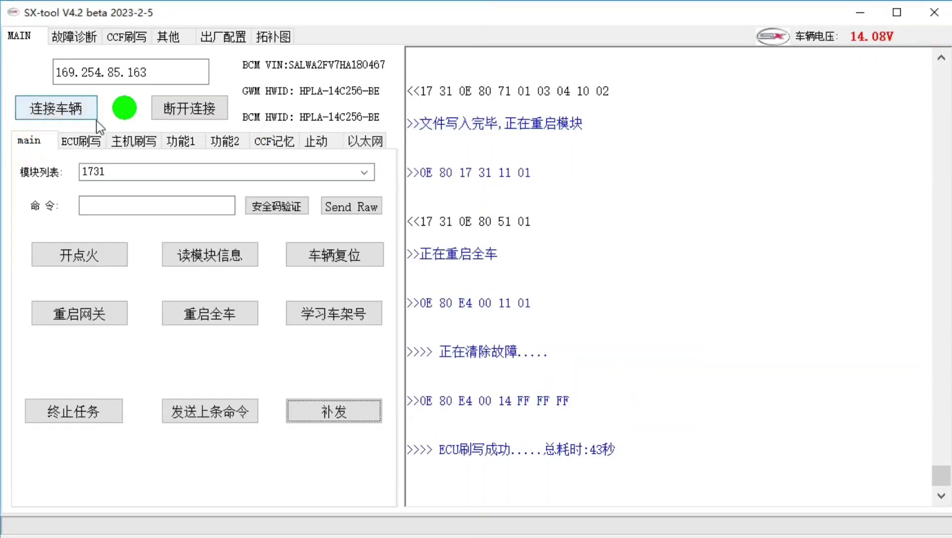
{"action": "left_click", "coordinate": [178, 143]}
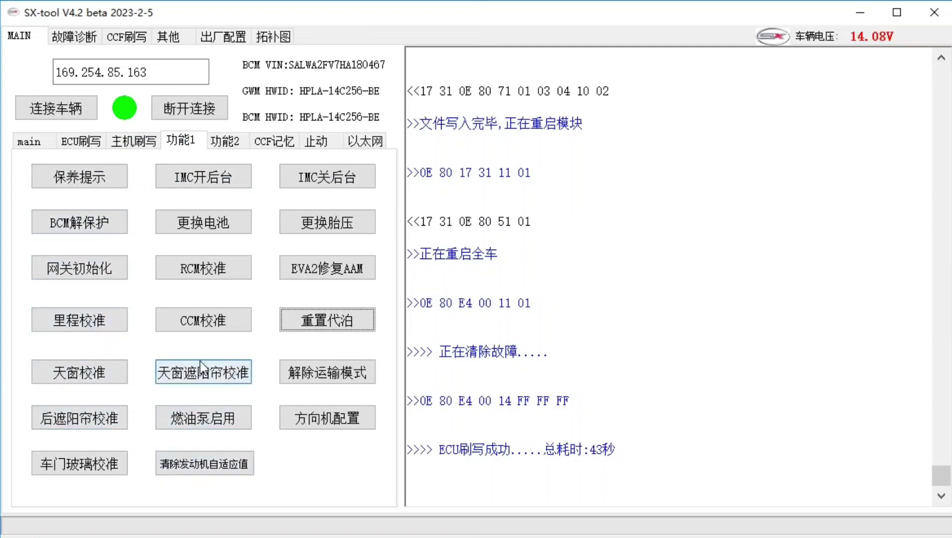
{"action": "left_click", "coordinate": [237, 146]}
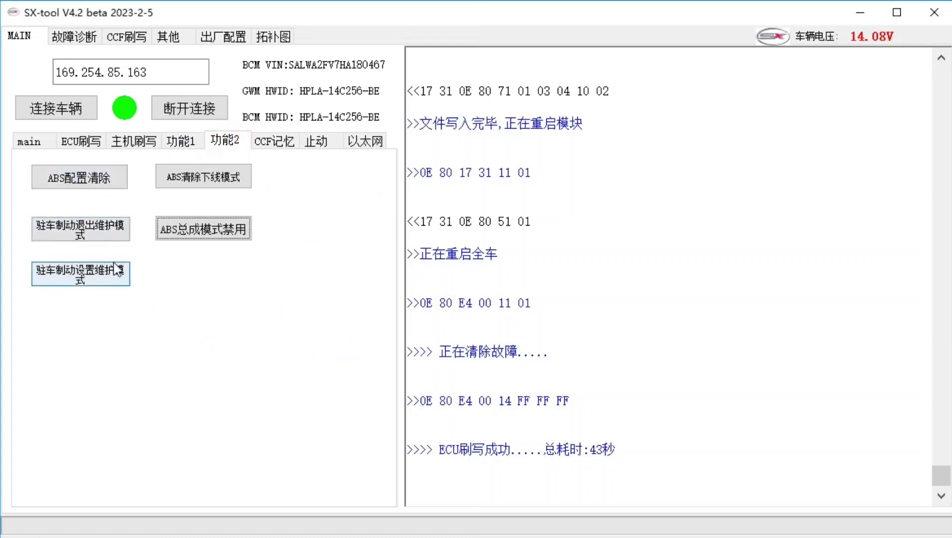
{"action": "left_click", "coordinate": [363, 146]}
{"action": "left_click", "coordinate": [330, 177]}
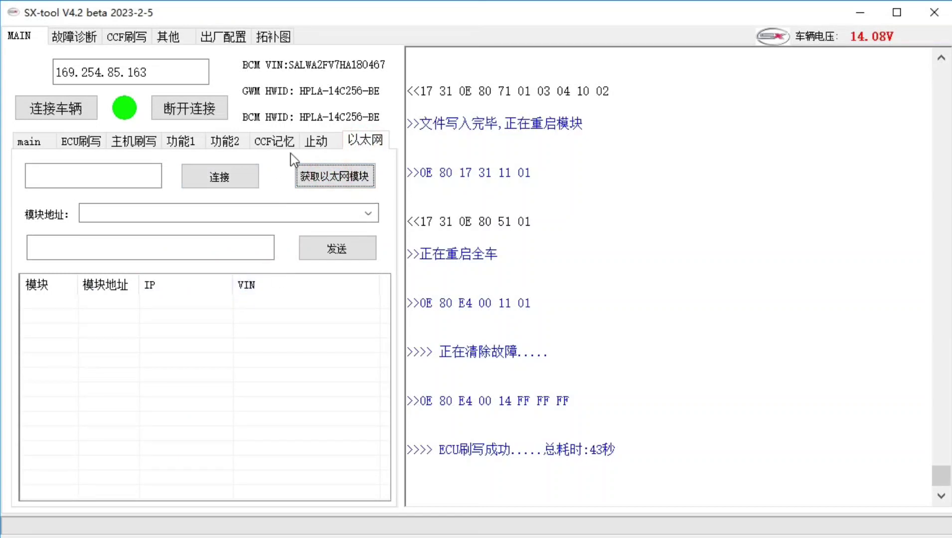
- Run 验证钥匙 on the 止动 page, finding 2 recorded keys and 1 in the car, then view 拓扑图
{"action": "left_click", "coordinate": [313, 143]}
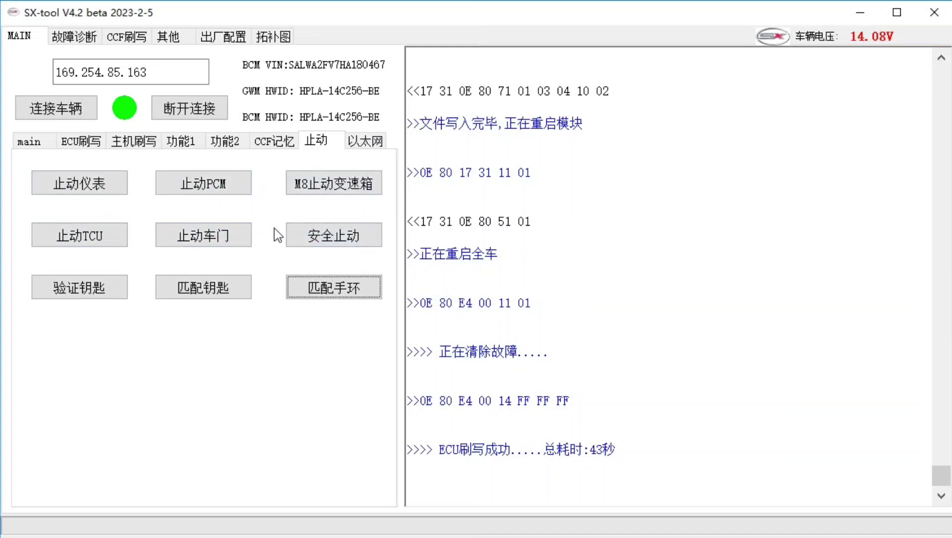
{"action": "left_click", "coordinate": [113, 292]}
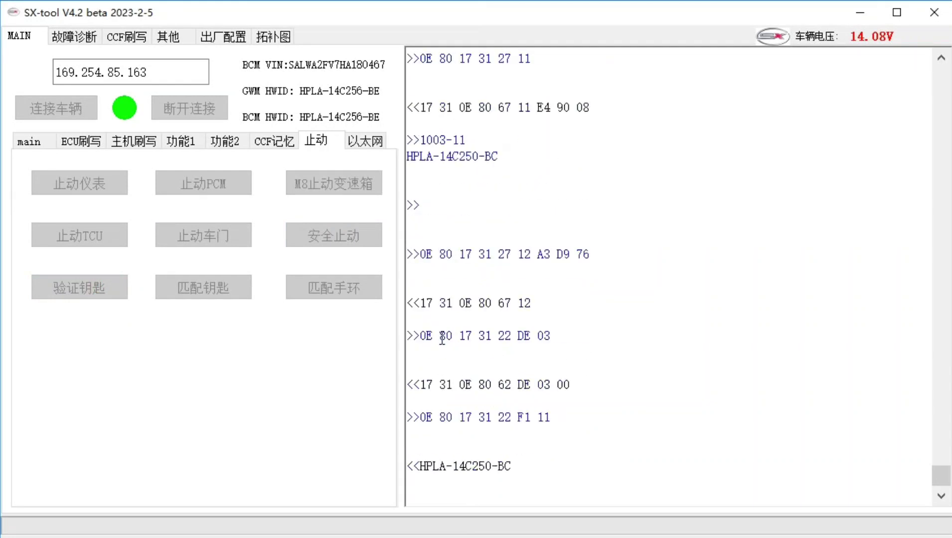
{"action": "left_click", "coordinate": [490, 307]}
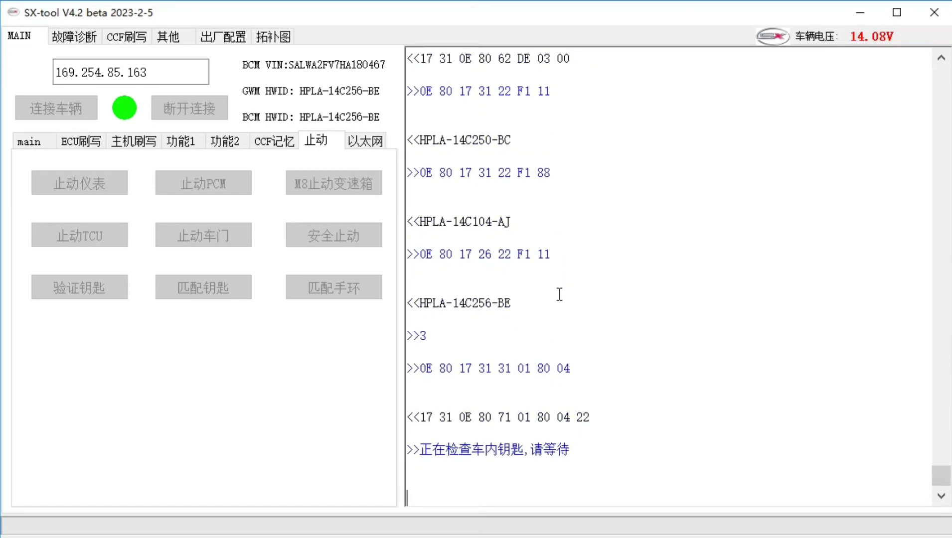
{"action": "left_click_drag", "start_coordinate": [456, 449], "coordinate": [407, 449]}
{"action": "left_click", "coordinate": [537, 349]}
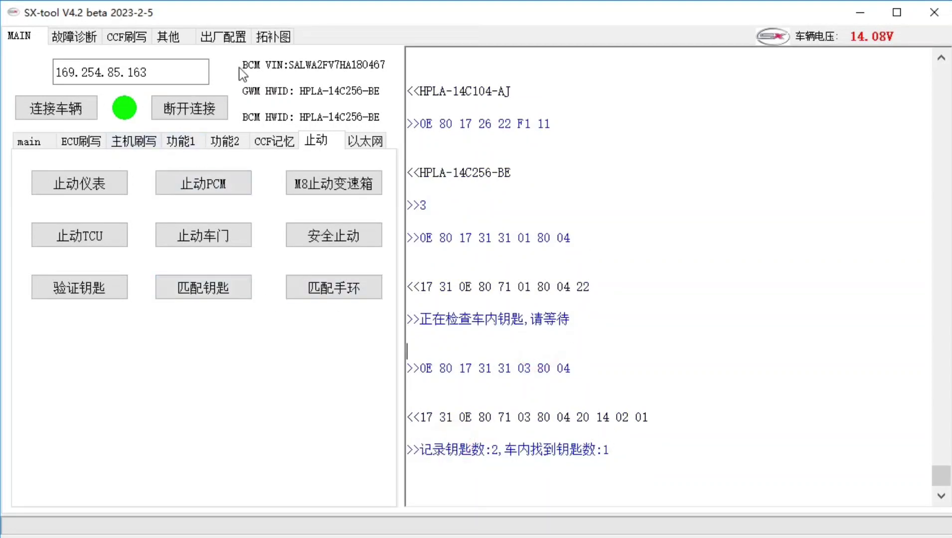
{"action": "left_click", "coordinate": [273, 38]}
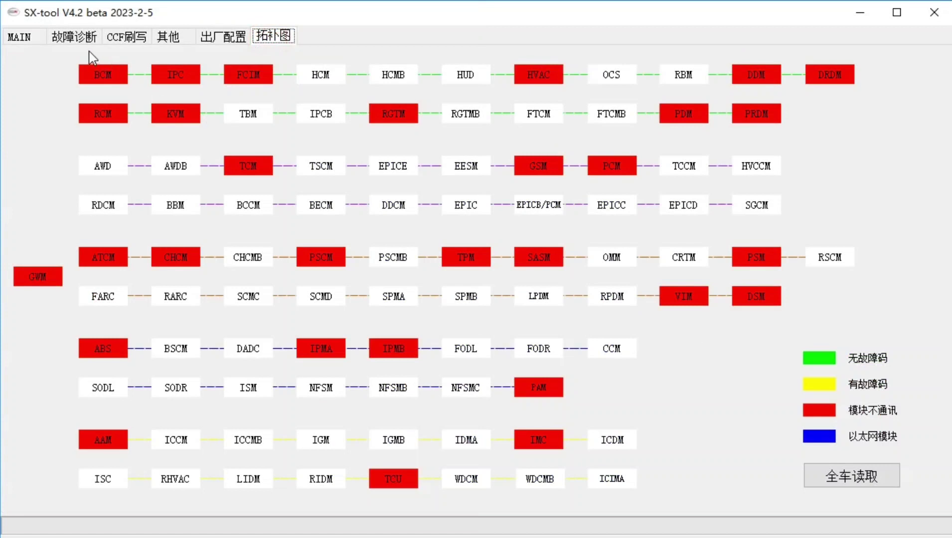
- Read all vehicle faults, review IPC codes P1346-15 and U0055-87, and check the fault-coloured topology
{"action": "left_click", "coordinate": [75, 36]}
{"action": "left_click", "coordinate": [75, 179]}
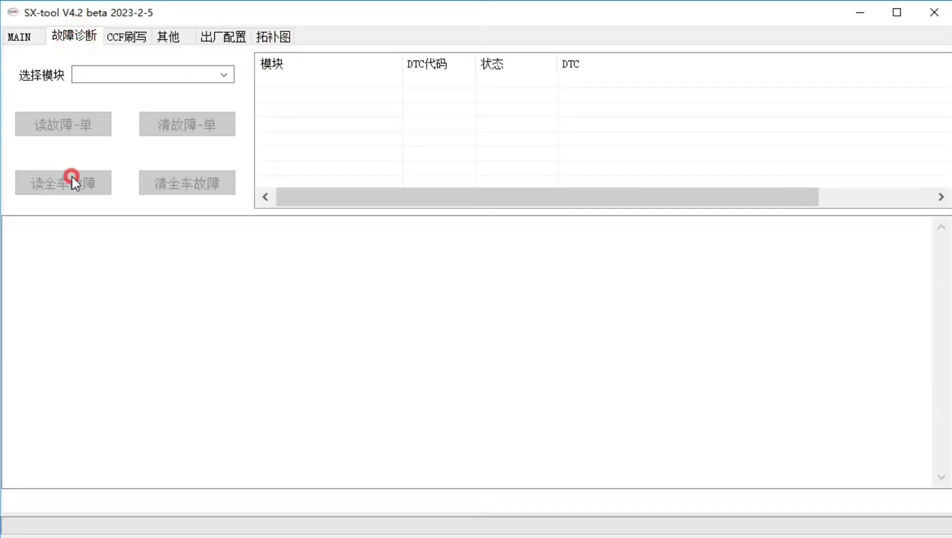
{"action": "left_click", "coordinate": [405, 125]}
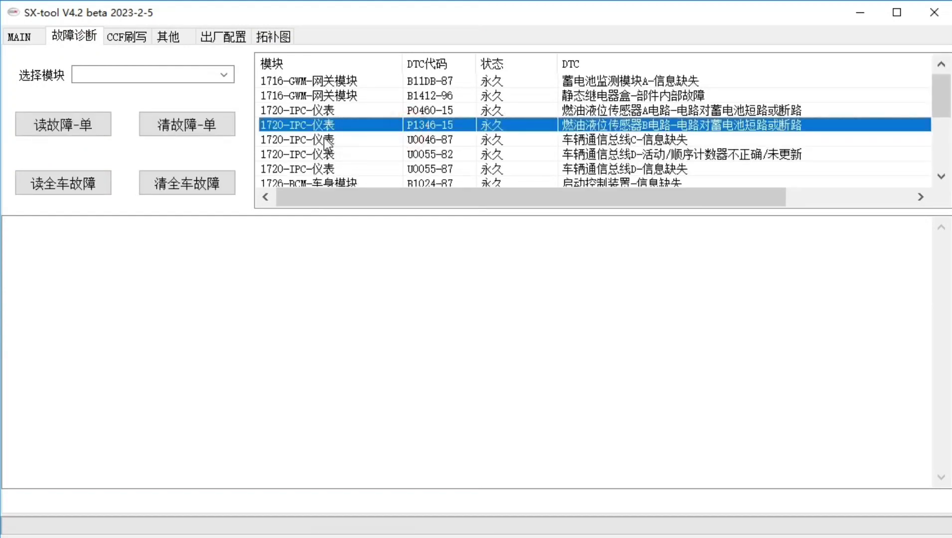
{"action": "left_click", "coordinate": [303, 169]}
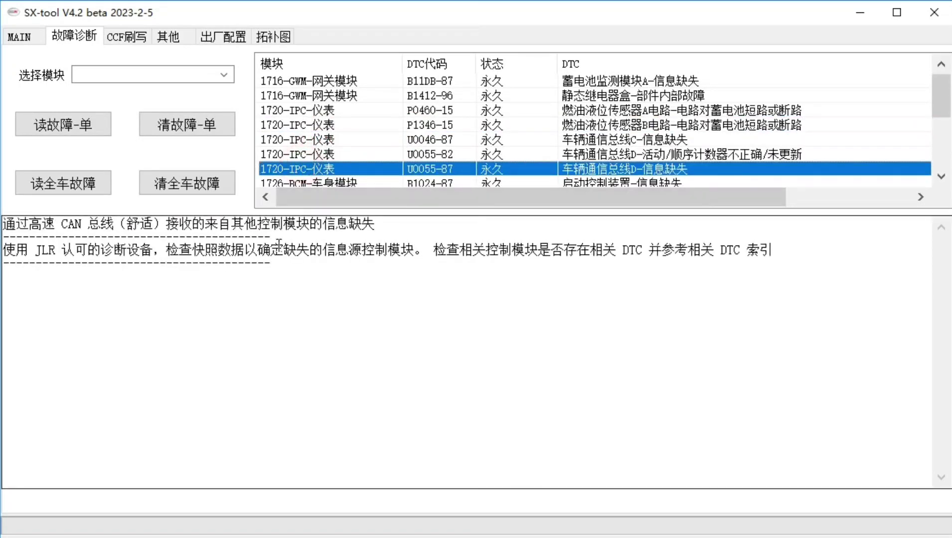
{"action": "left_click", "coordinate": [274, 36]}
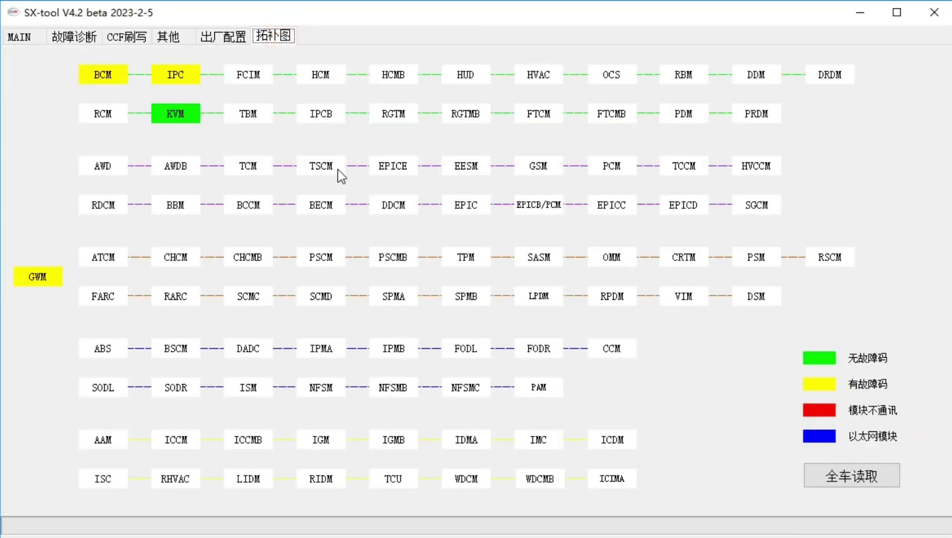
- Cycle through the tool pages back to MAIN > main and focus the 命令 box
{"action": "left_click", "coordinate": [228, 38]}
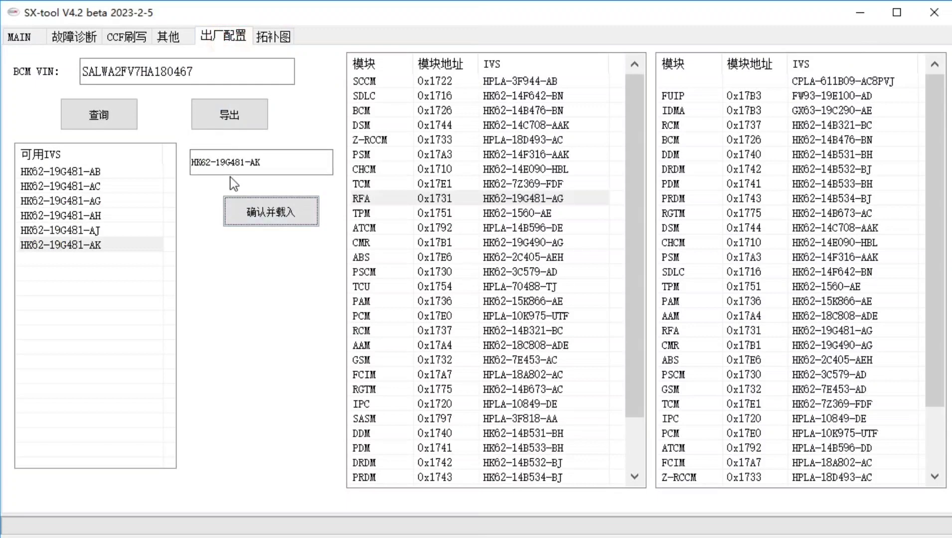
{"action": "left_click", "coordinate": [164, 36]}
{"action": "left_click", "coordinate": [127, 36]}
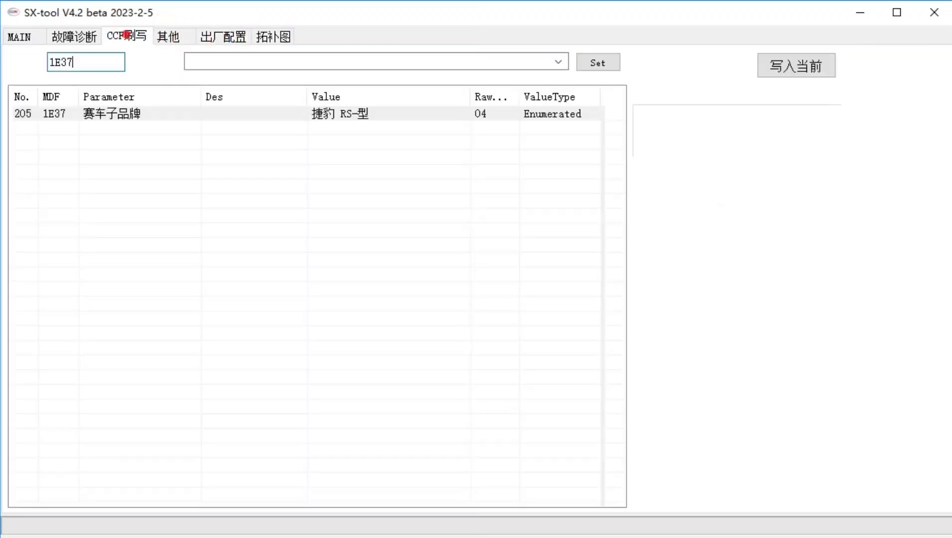
{"action": "left_click", "coordinate": [74, 36]}
{"action": "left_click", "coordinate": [15, 39]}
{"action": "left_click", "coordinate": [56, 100]}
{"action": "left_click", "coordinate": [30, 140]}
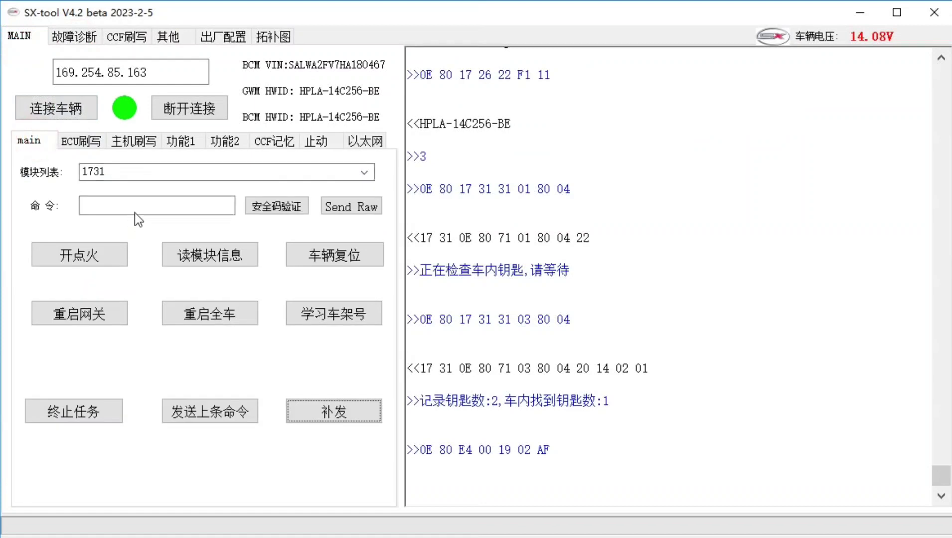
{"action": "left_click", "coordinate": [171, 203]}
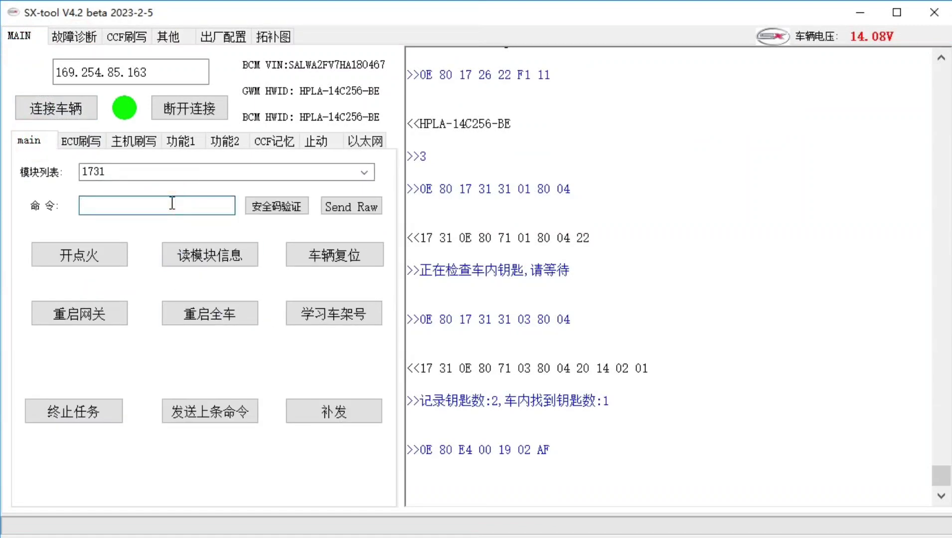
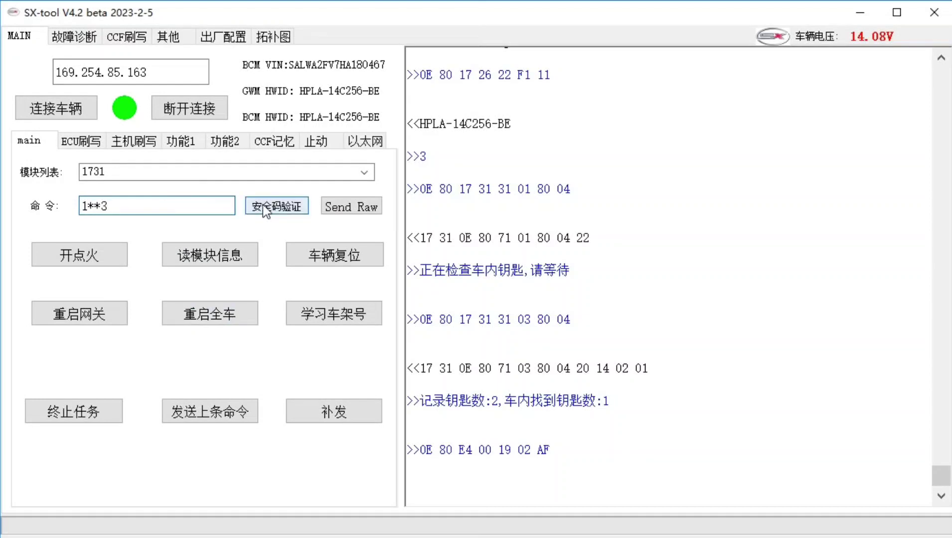
- Send the 1003 request to module 1731
{"action": "key", "text": "BackSpace"}
{"action": "type", "text": "003"}
{"action": "left_click", "coordinate": [295, 206]}
- Send the 22F111 read request to module 1731
{"action": "left_click", "coordinate": [187, 206]}
{"action": "type", "text": "3"}
{"action": "double_click", "coordinate": [170, 209]}
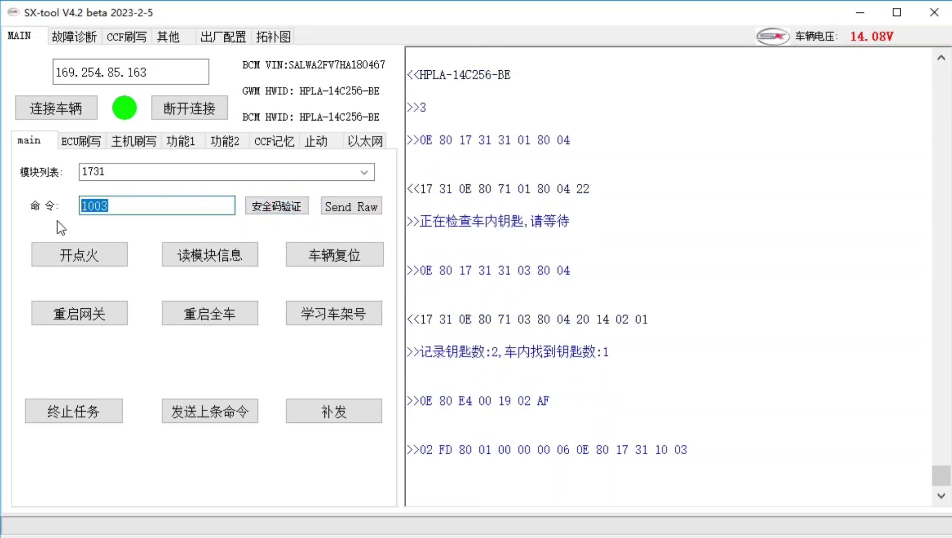
{"action": "type", "text": "22F111"}
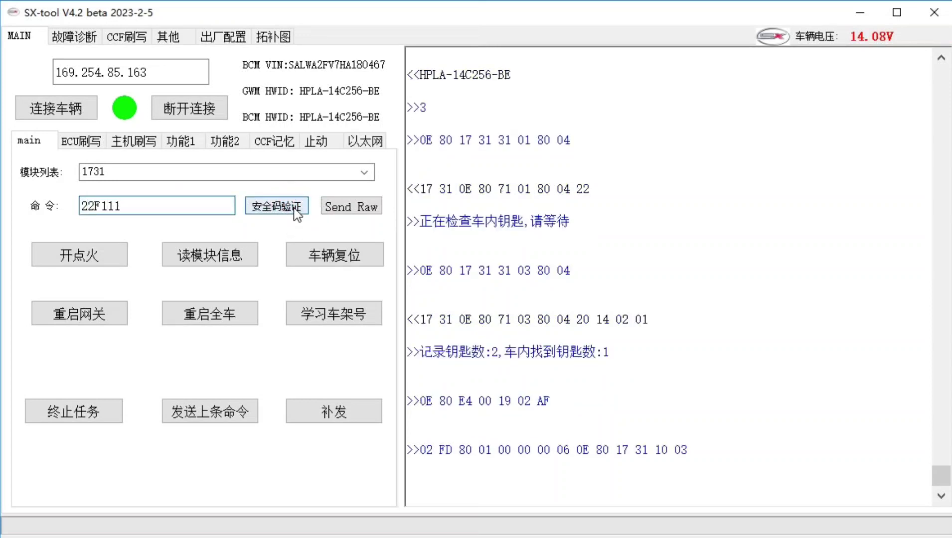
{"action": "left_click", "coordinate": [276, 206]}
- Send the 2711 security seed request to module 1731
{"action": "double_click", "coordinate": [146, 205]}
{"action": "type", "text": "2711"}
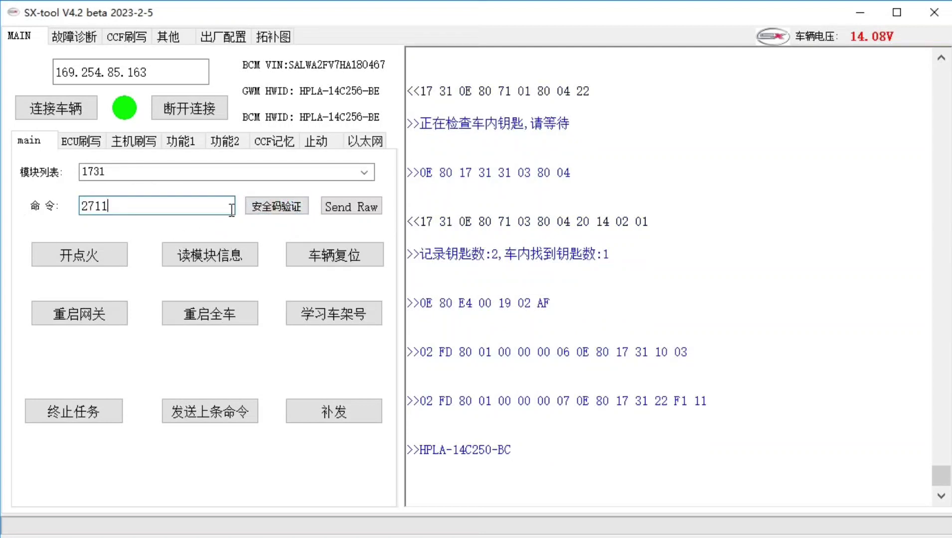
{"action": "left_click", "coordinate": [275, 207]}
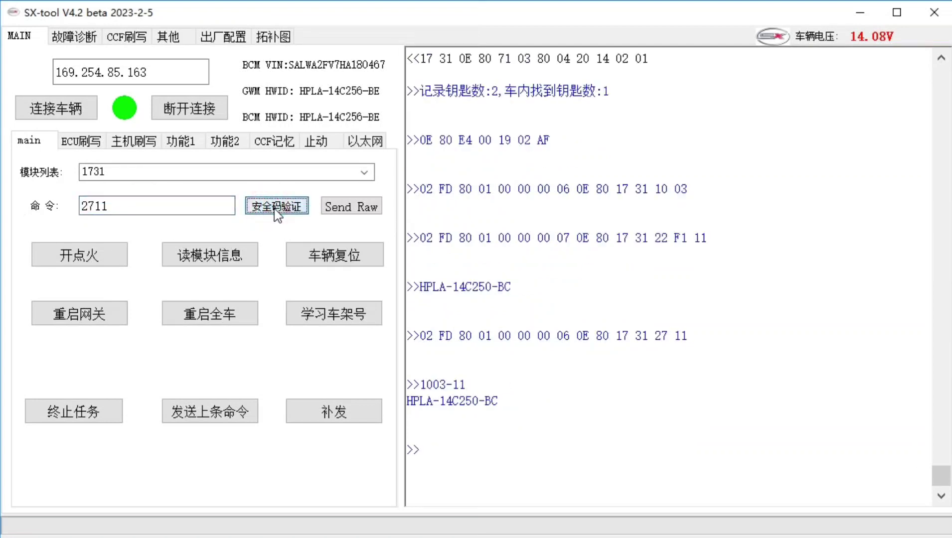
- Send the security key and 22C197 read request, then highlight the returned C197 data bytes in the log
{"action": "left_click", "coordinate": [185, 206]}
{"action": "double_click", "coordinate": [81, 206]}
{"action": "type", "text": "22C197"}
{"action": "left_click", "coordinate": [301, 206]}
{"action": "left_click_drag", "start_coordinate": [596, 450], "coordinate": [622, 467]}
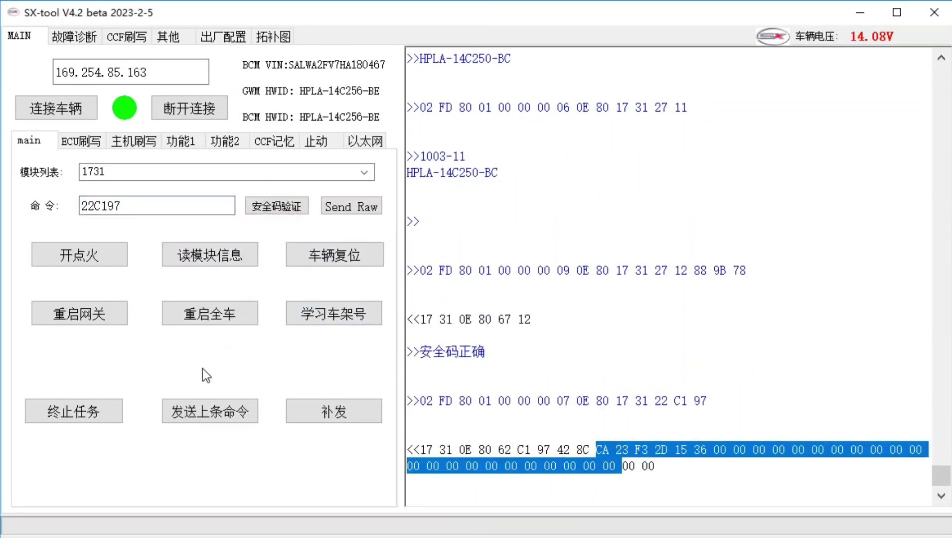
{"action": "left_click", "coordinate": [929, 16]}
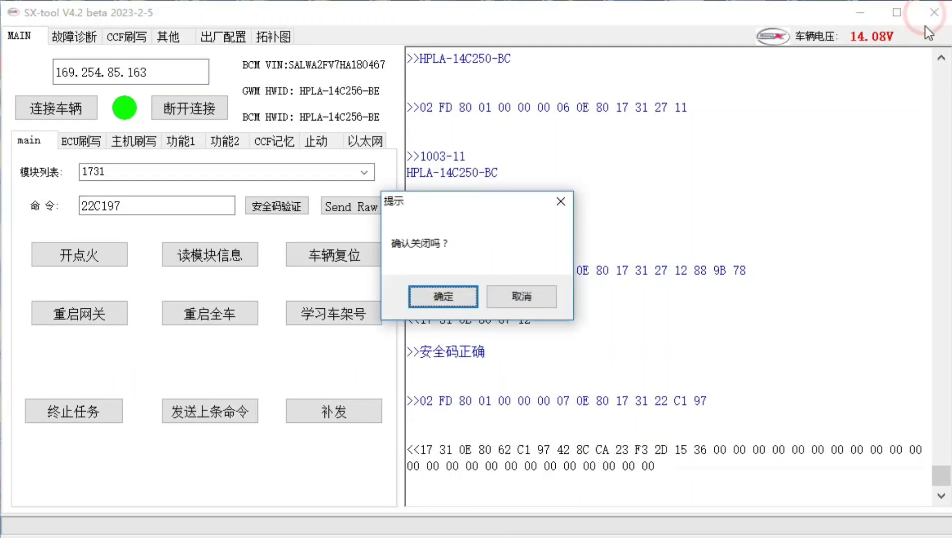
{"action": "left_click", "coordinate": [539, 299]}
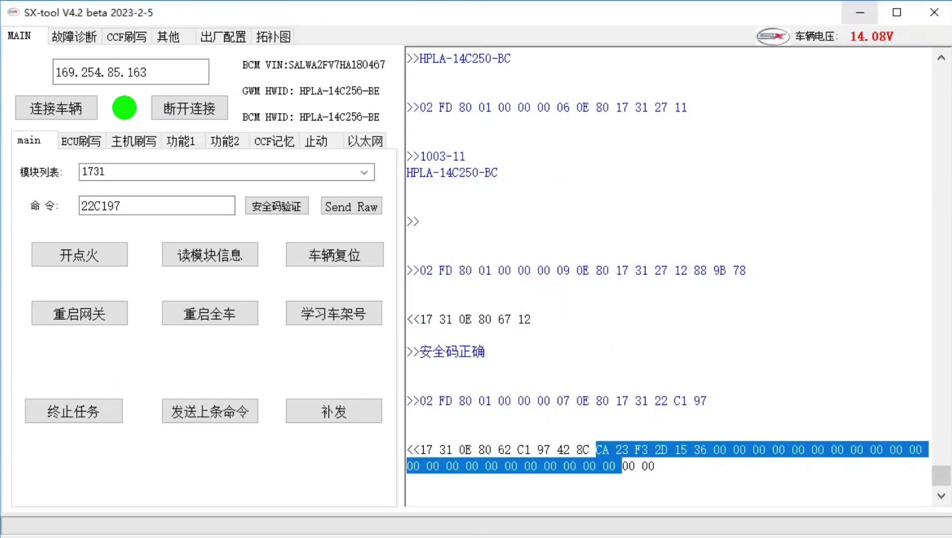